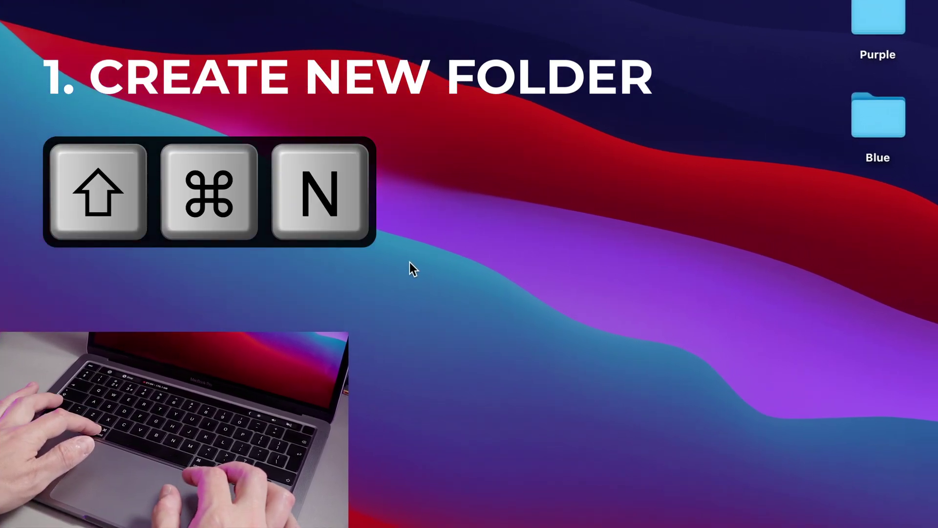
Create a new folder on the desktop and name it Folder1
key("shift+super+n")
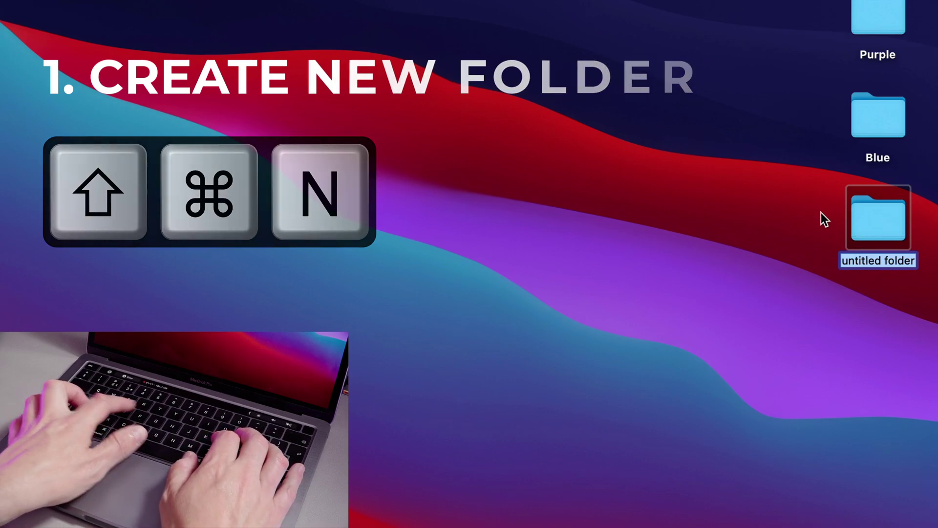
type("Folder1")
key("Return")
Deselect Folder1, then bring up the desktop context menu and dismiss it
left_click(679, 270)
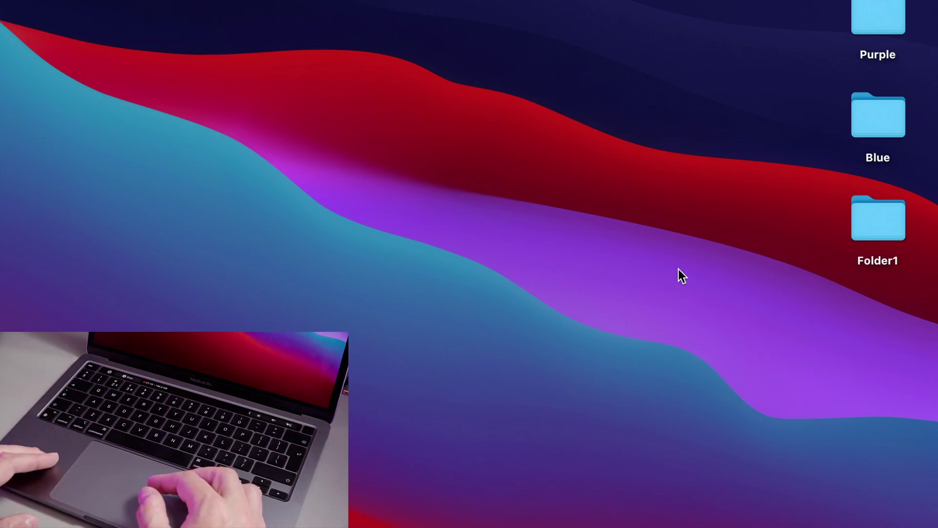
right_click(632, 239)
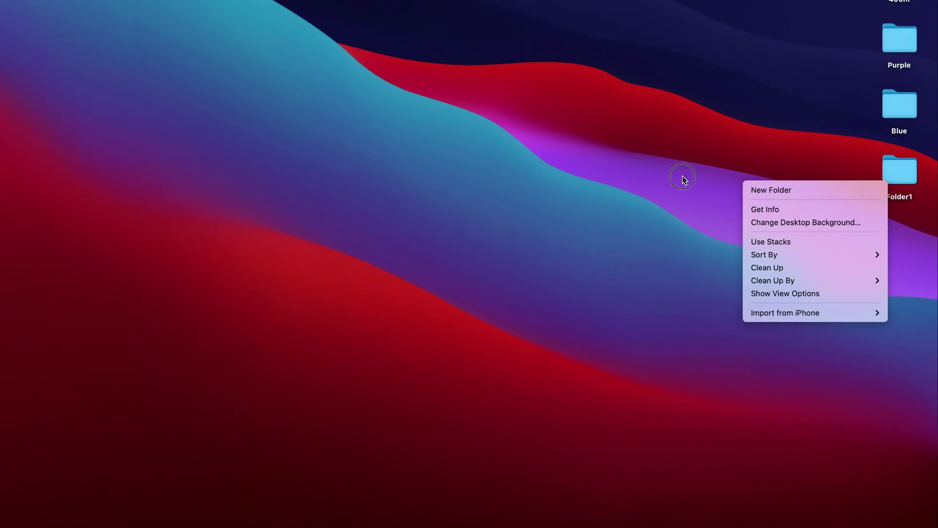
key("Escape")
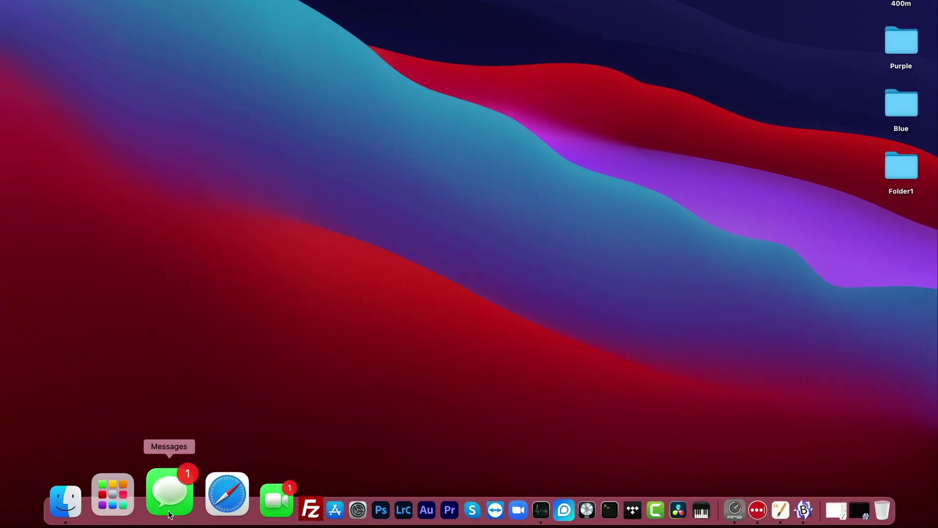
Open a Finder window on Recents and view the context menus for the 500m file and the list
left_click(131, 502)
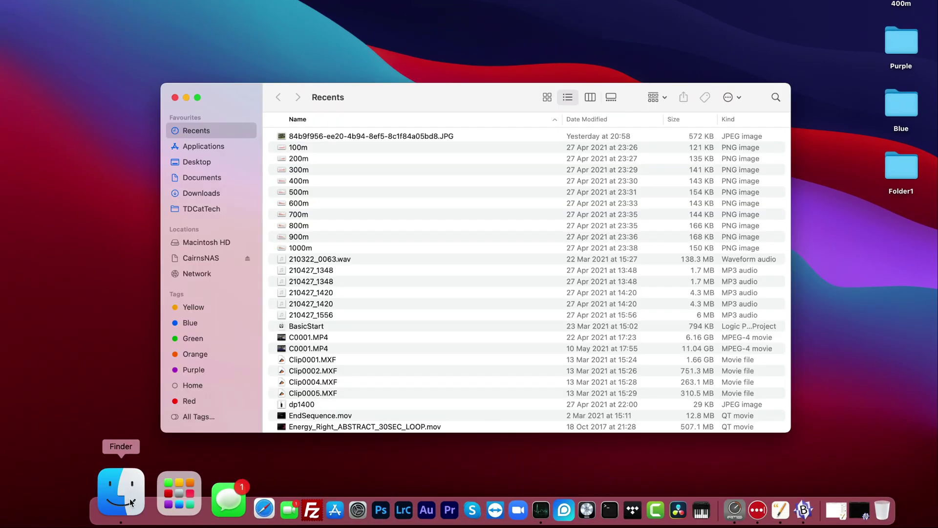
right_click(412, 192)
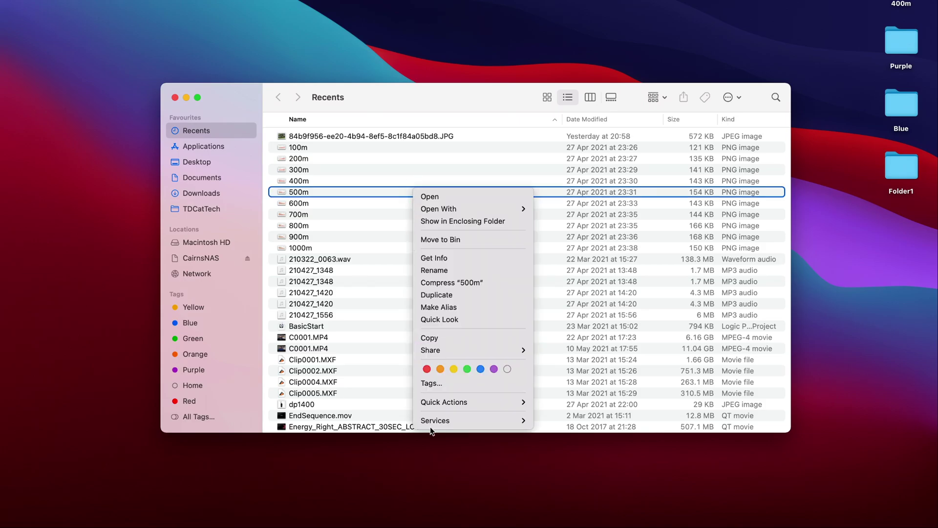
left_click(328, 430)
scroll(330, 420, "down", 10)
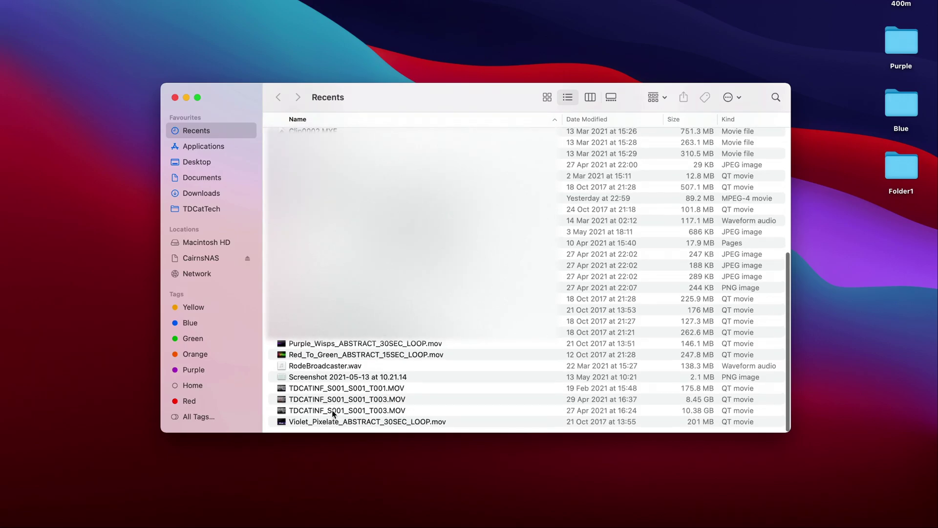
right_click(338, 431)
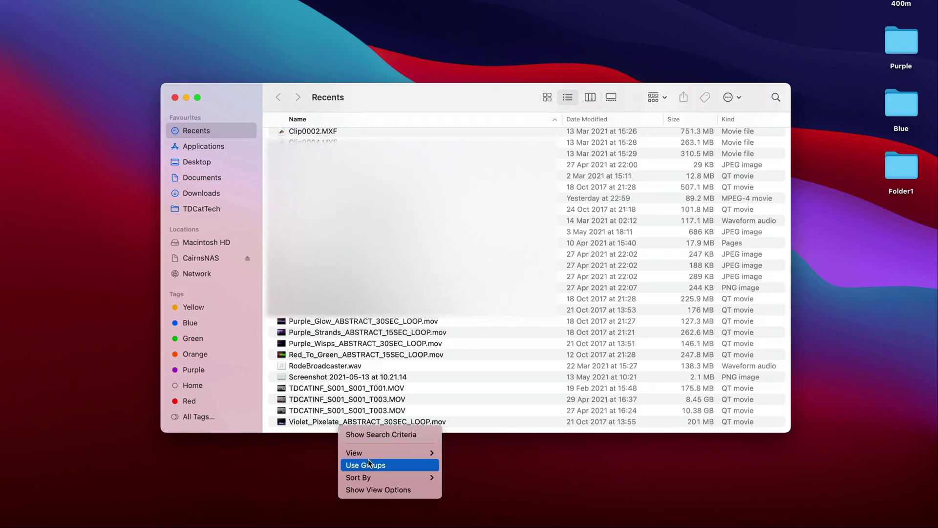
left_click(411, 96)
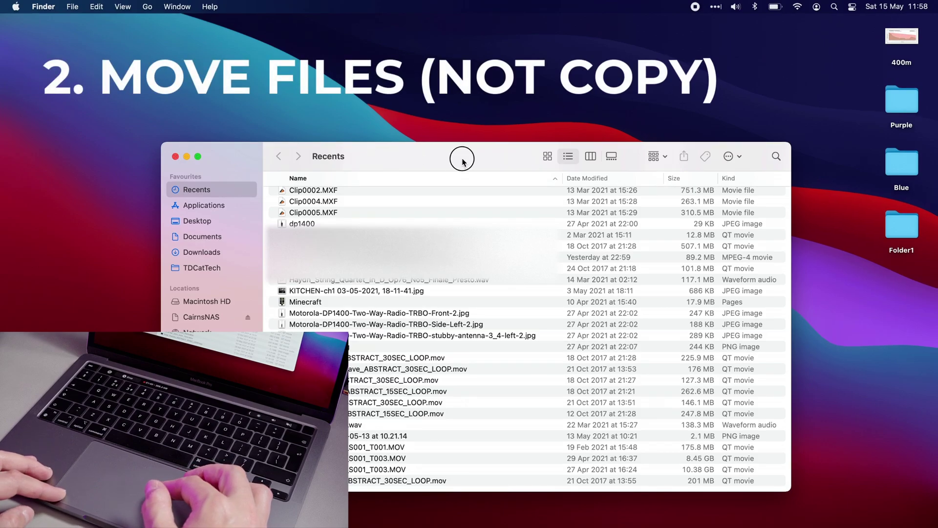
Move the Recents window up and left, then drag the 400m desktop file toward it
left_click_drag(461, 158, 370, 122)
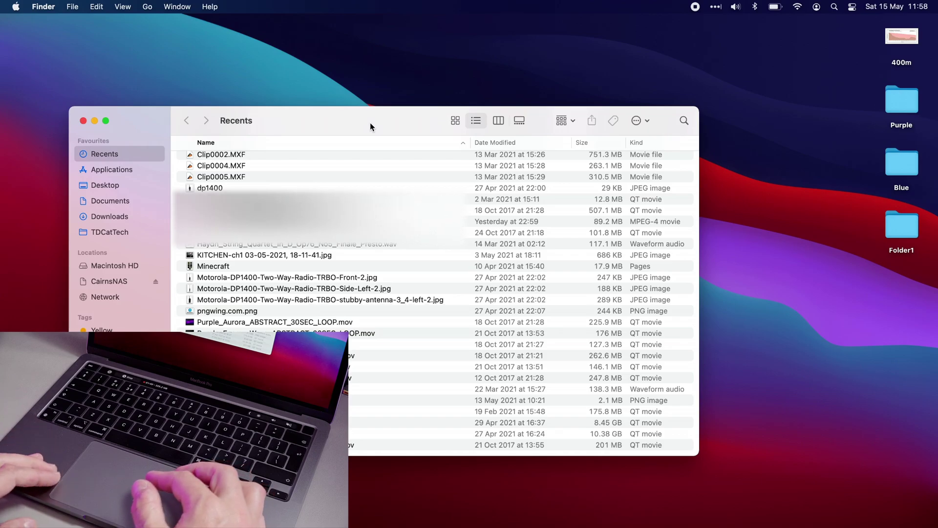
left_click(902, 40)
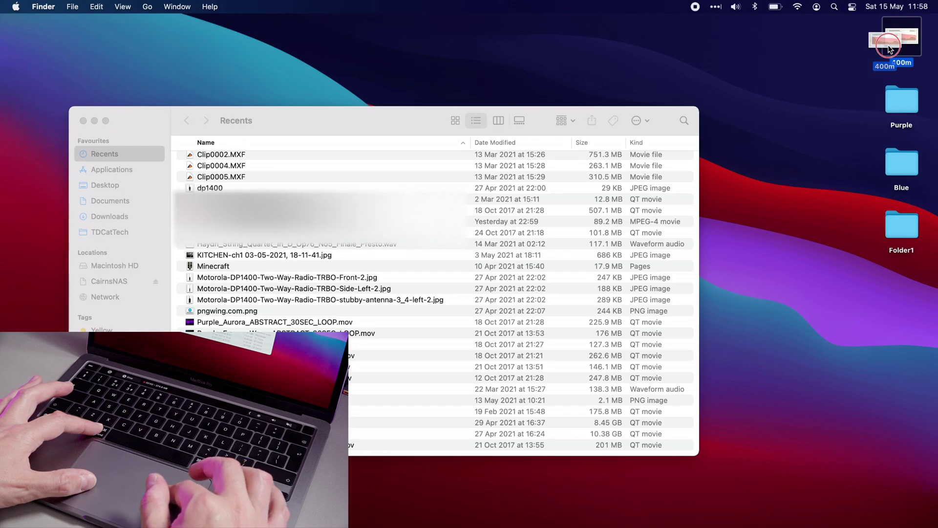
left_click_drag(910, 43, 856, 67)
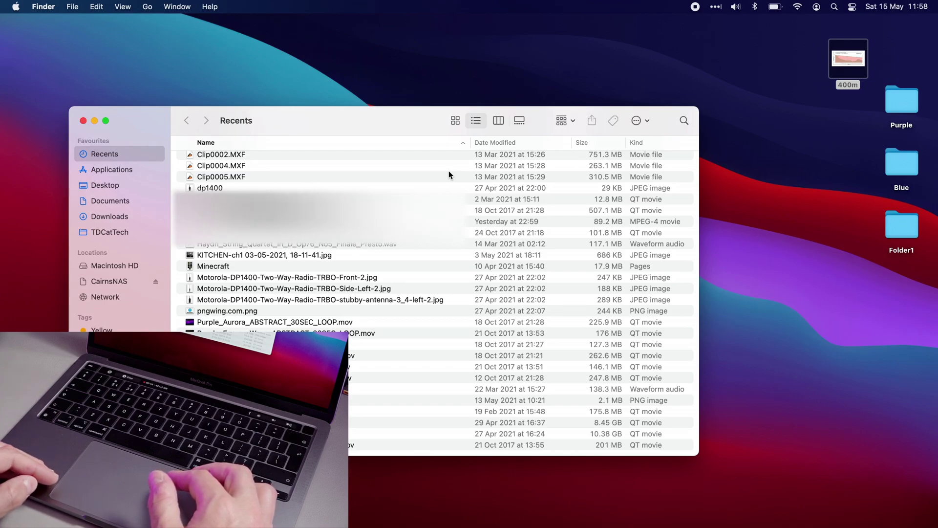
Open CairnsNAS > TDCATTECH > Test and copy the 400m file into it
left_click(117, 282)
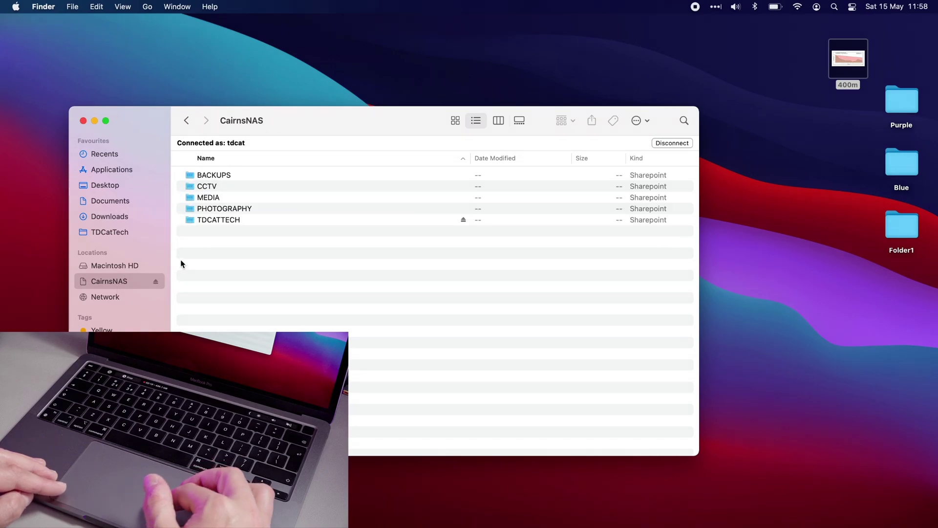
double_click(226, 221)
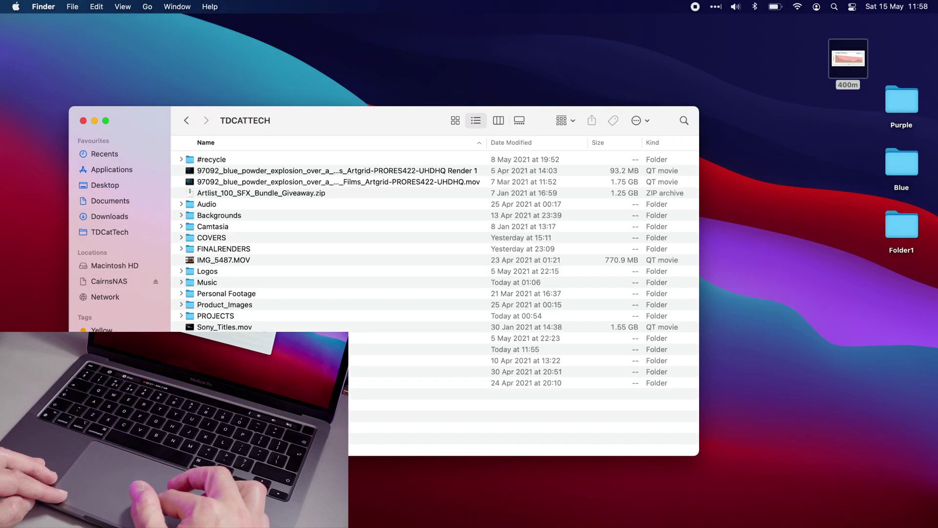
double_click(215, 350)
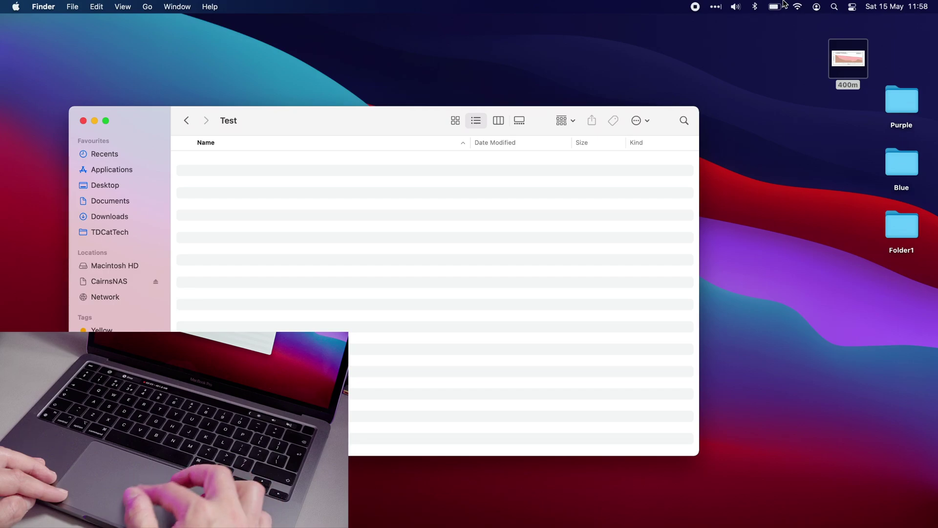
left_click_drag(848, 52, 433, 307)
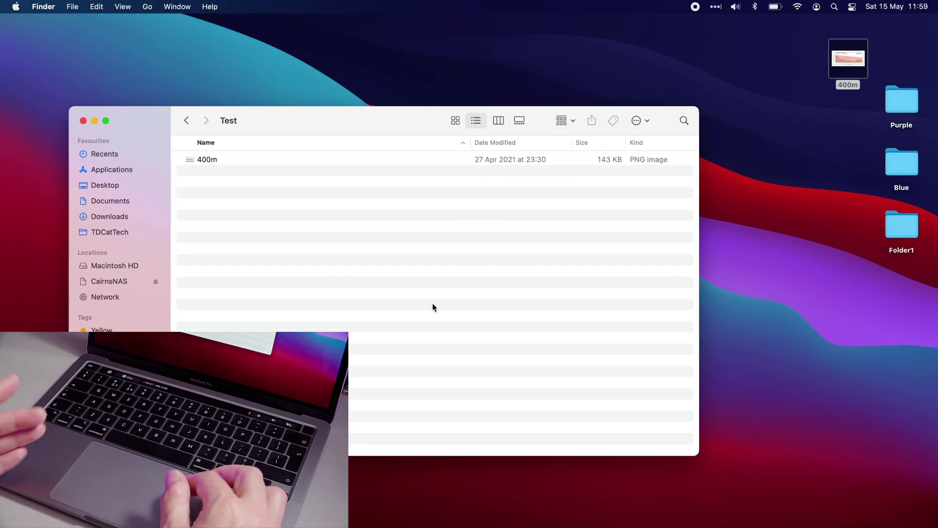
Permanently delete the 400m copy from Test, then Command-drag 400m in to move it
left_click(300, 159)
right_click(300, 159)
left_click(328, 193, "alt")
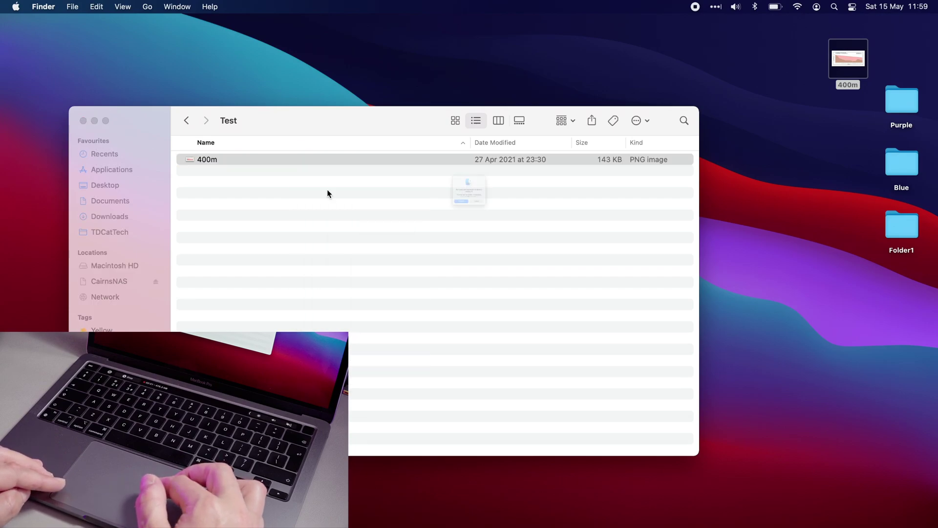
left_click(491, 243)
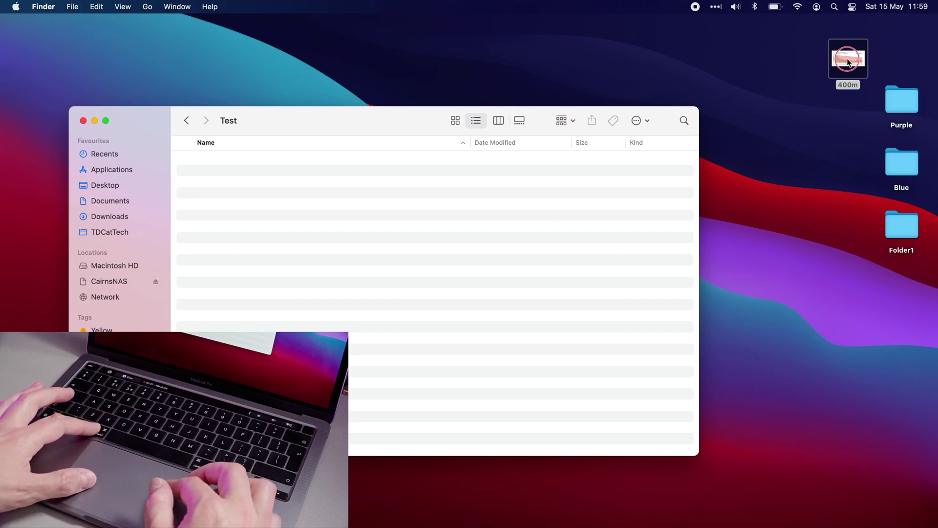
left_click_drag(849, 63, 417, 231)
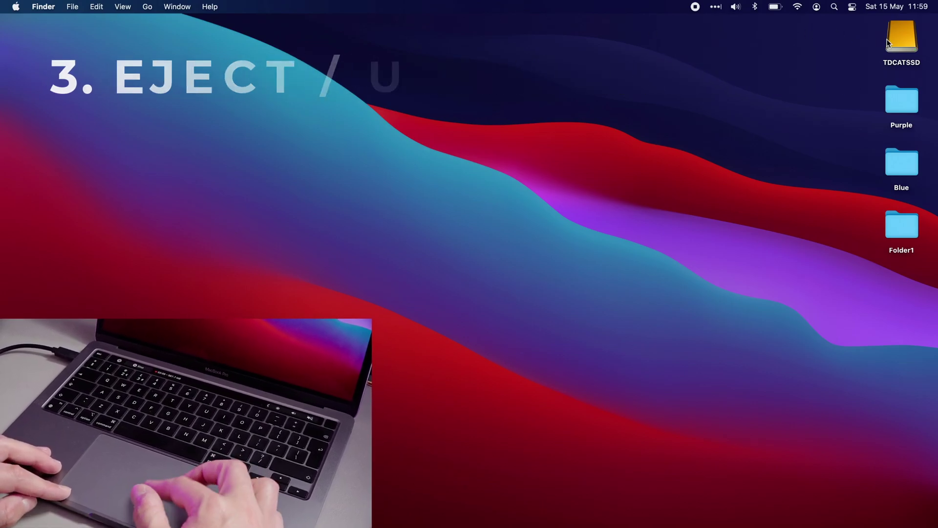
Eject the TDCATSSD drive, trying Command+E and then Eject from its context menu
left_click(906, 41)
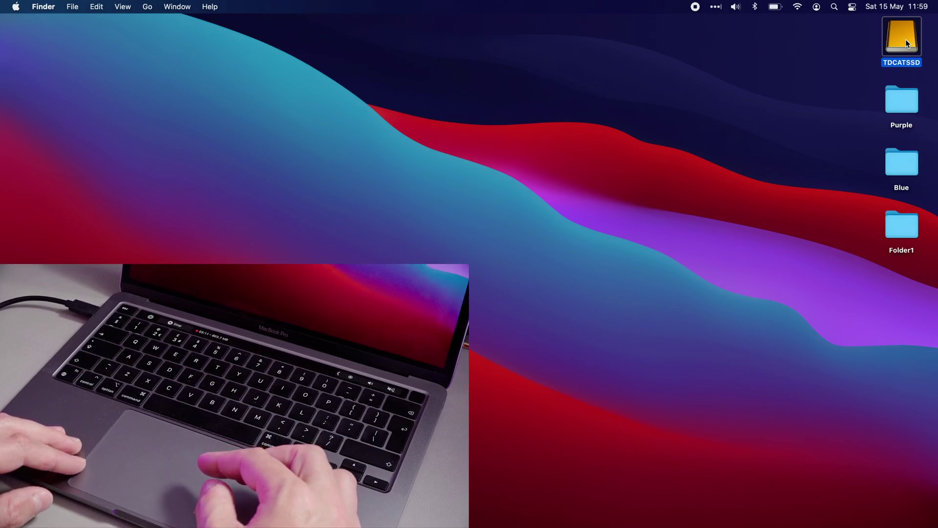
left_click(802, 121)
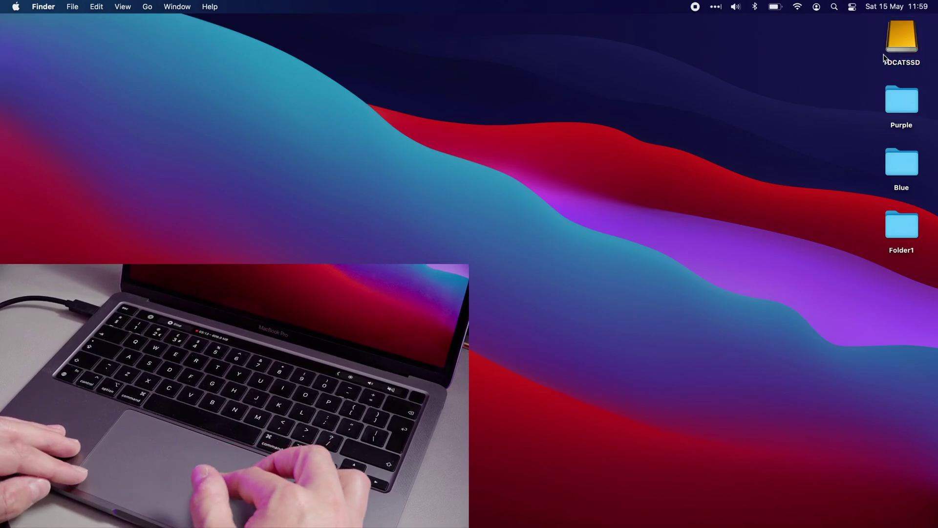
key("super+e")
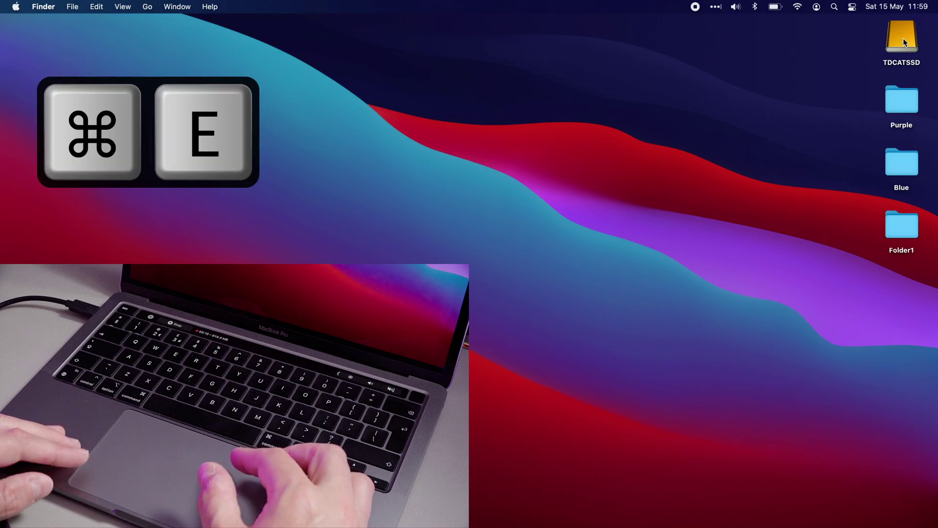
right_click(903, 38)
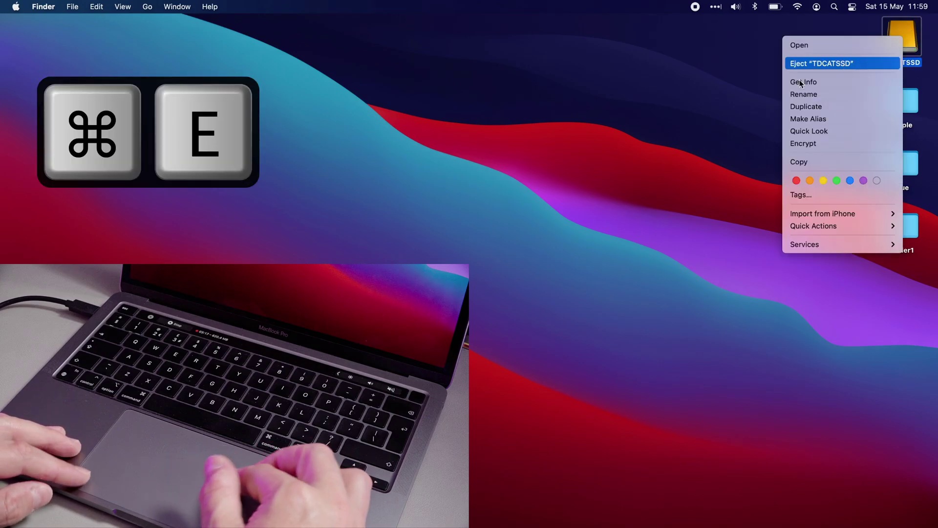
left_click(862, 66)
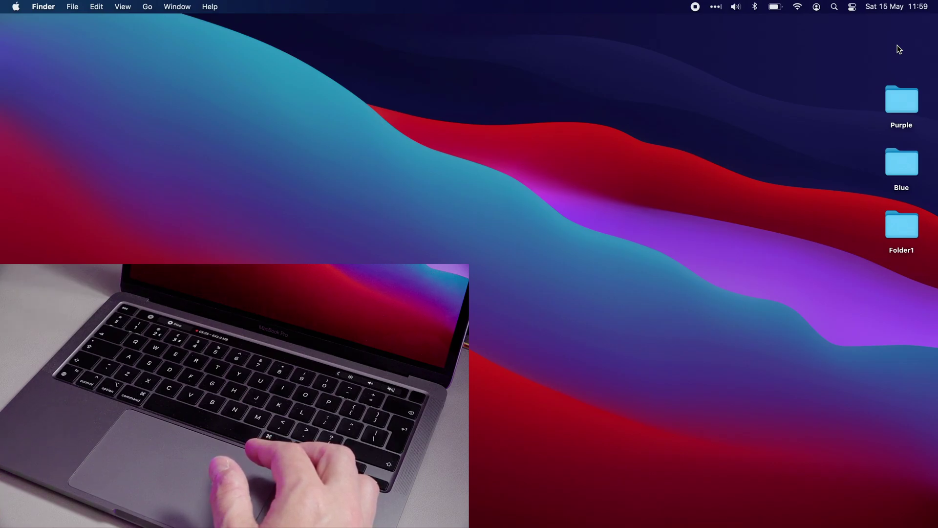
Launch Pages with a blank document and type 'Hello World'
mouse_move(618, 525)
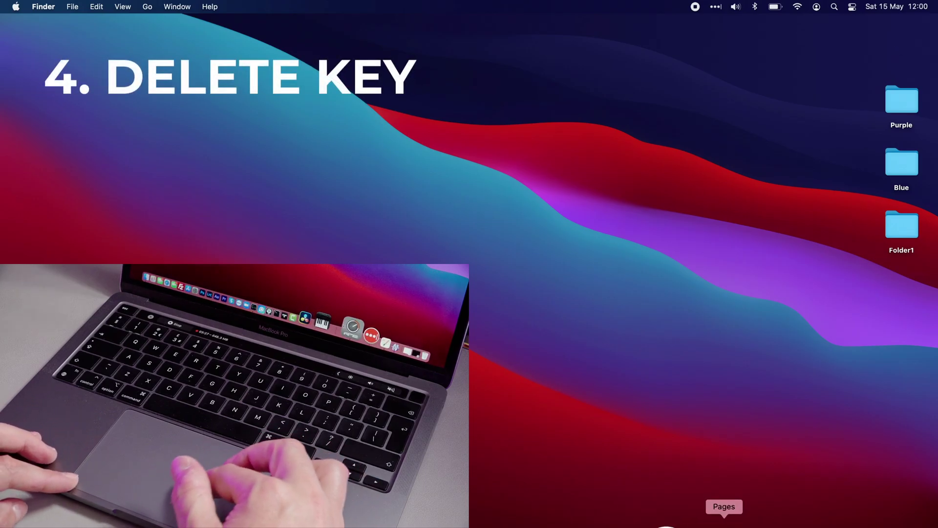
left_click(724, 524)
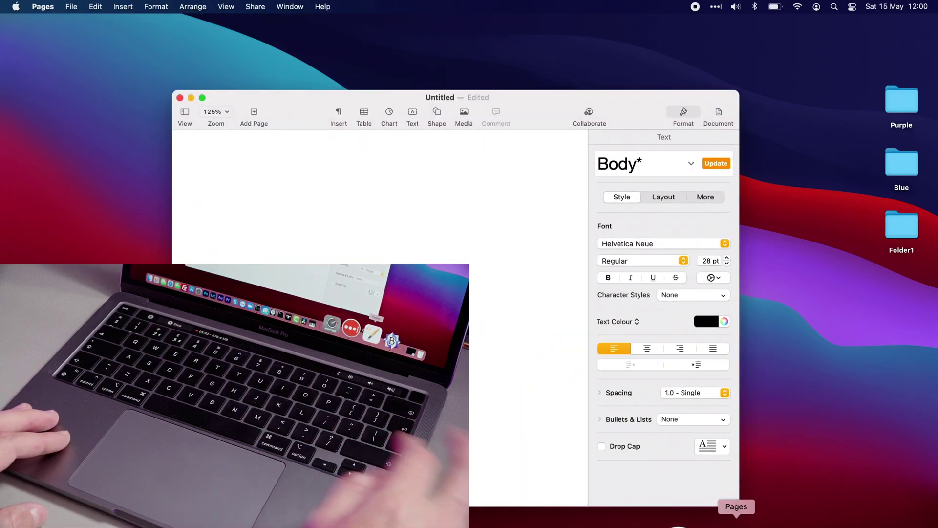
type("Hell")
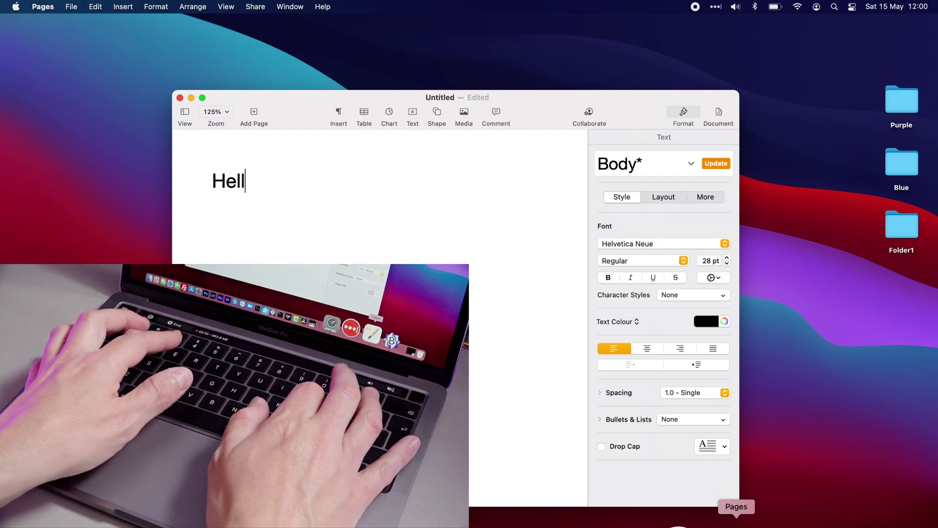
type("o World")
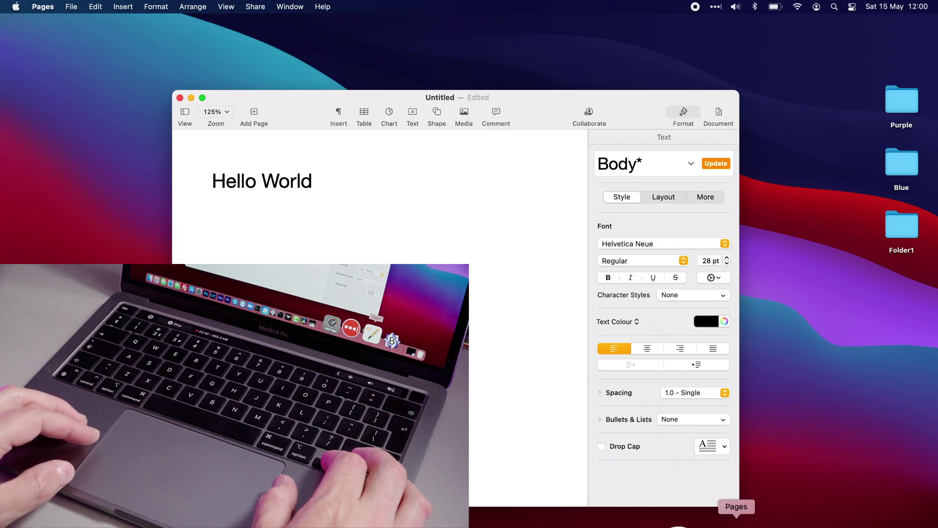
Delete back into 'World', then forward-delete everything after 'He'
key("BackSpace")
key("BackSpace")
key("BackSpace")
key("Left")
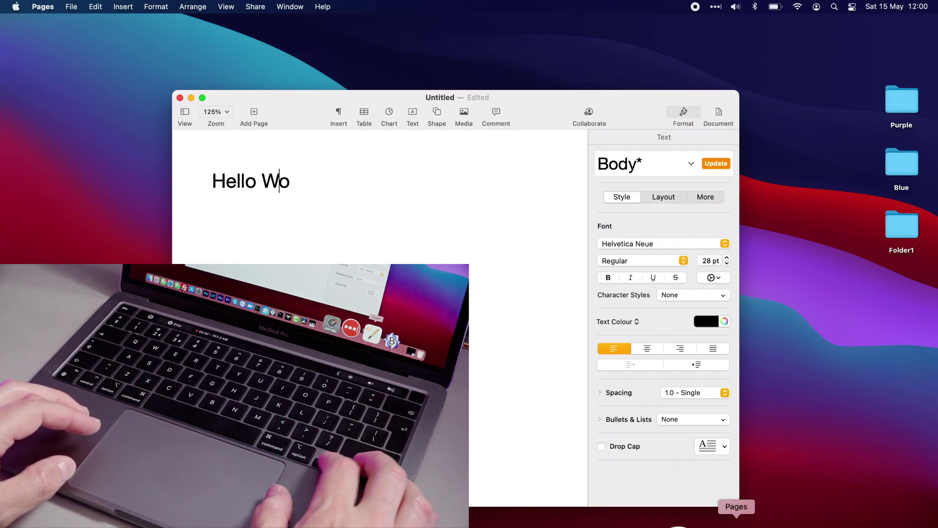
key("Left")
key("Left")
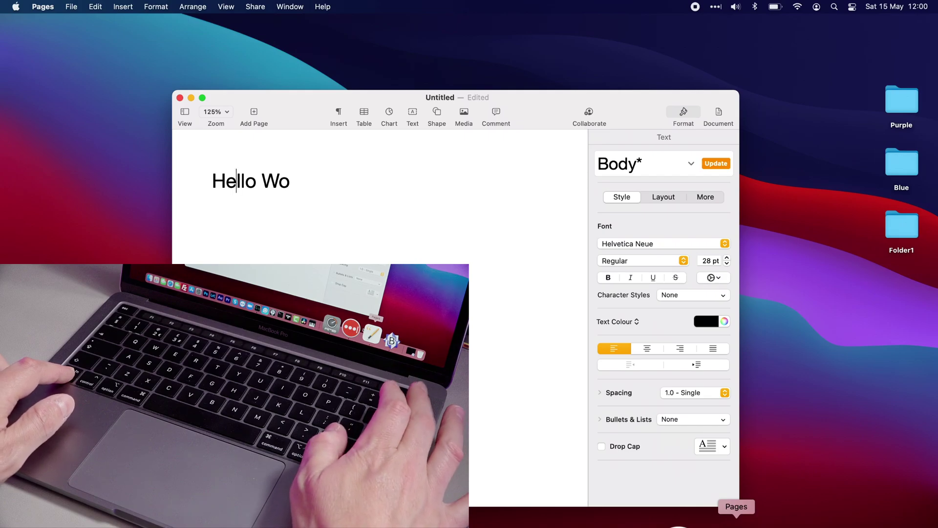
key("Delete")
key("Delete")
key("Delete")
key("Delete")
key("Delete")
key("Delete")
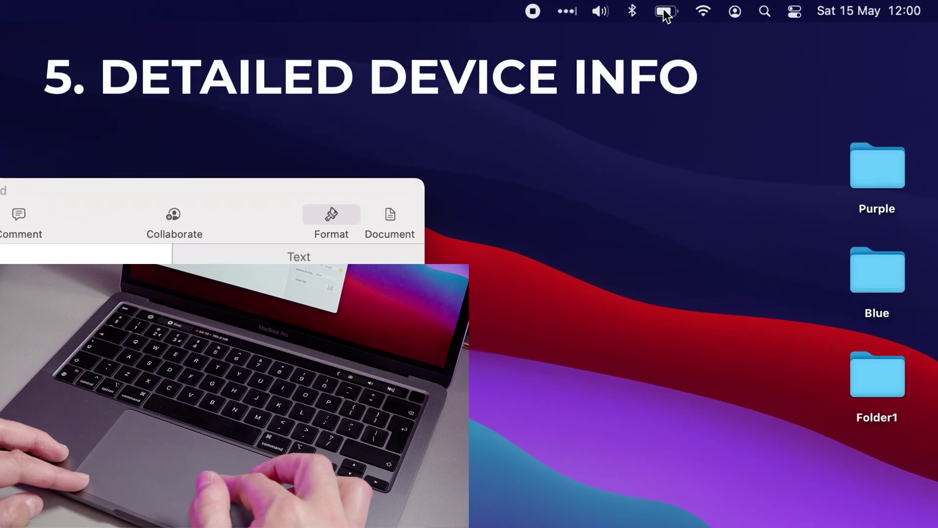
key("alt")
left_click(635, 11, "alt")
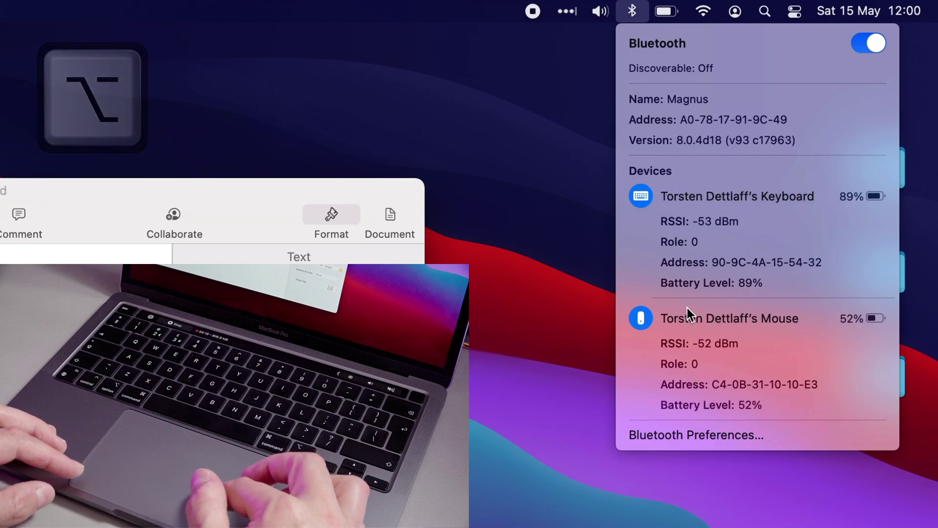
left_click(541, 175)
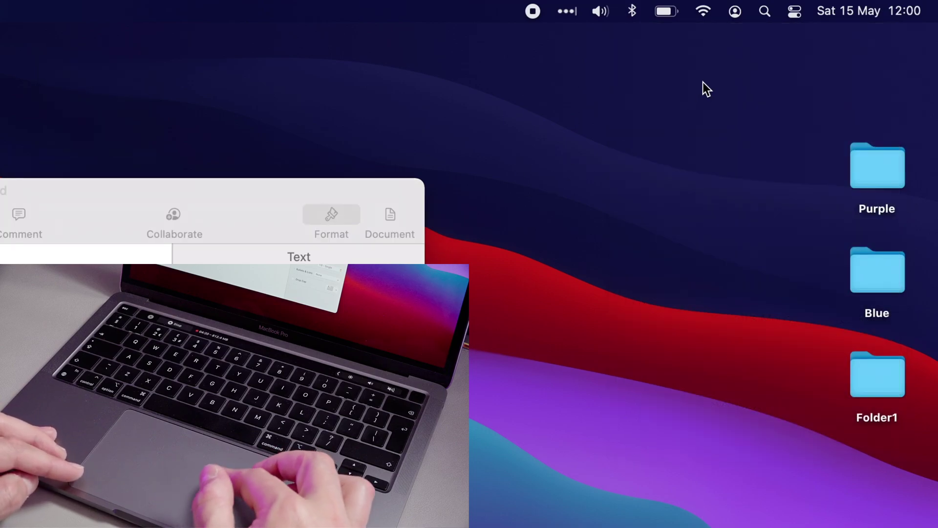
left_click(728, 11, "alt")
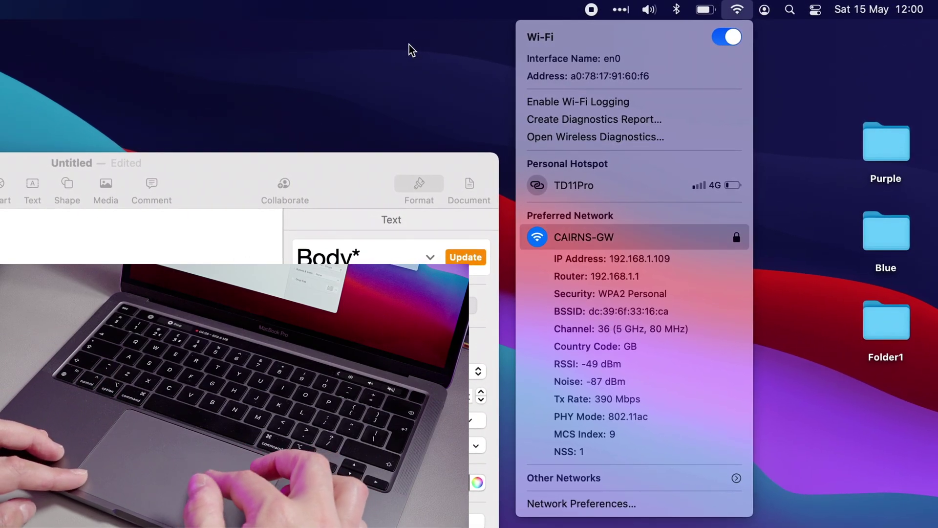
left_click(419, 101)
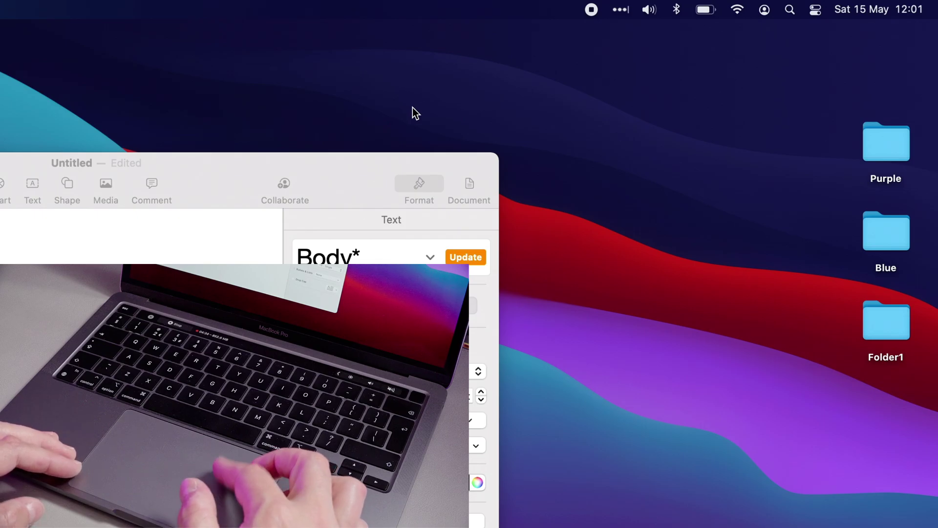
Erase 'He', type a bullet • and copyright © symbol, then delete both
left_click_drag(233, 165, 456, 149)
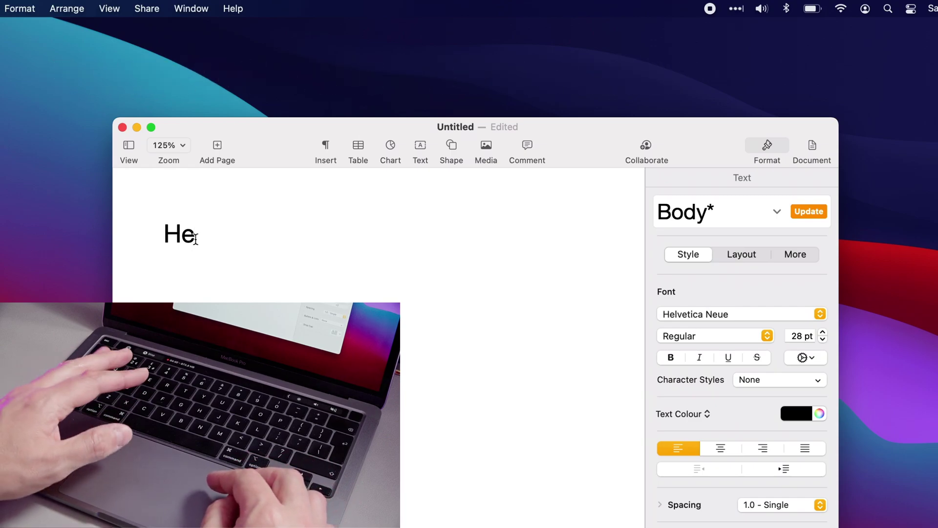
key("BackSpace")
key("BackSpace")
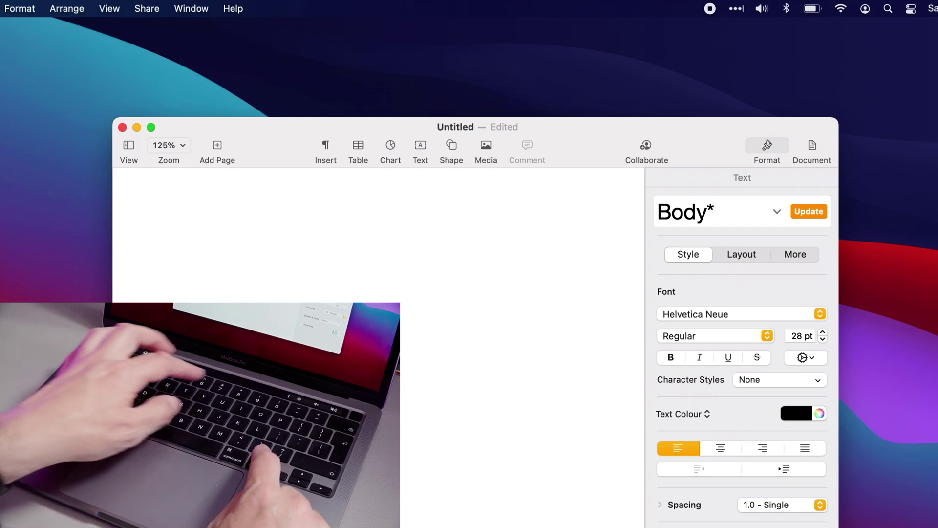
type("•")
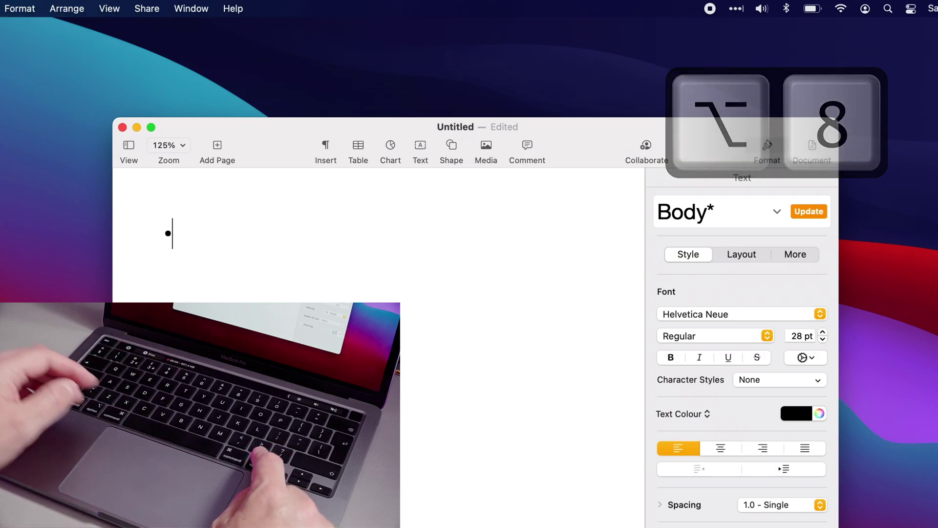
type("©")
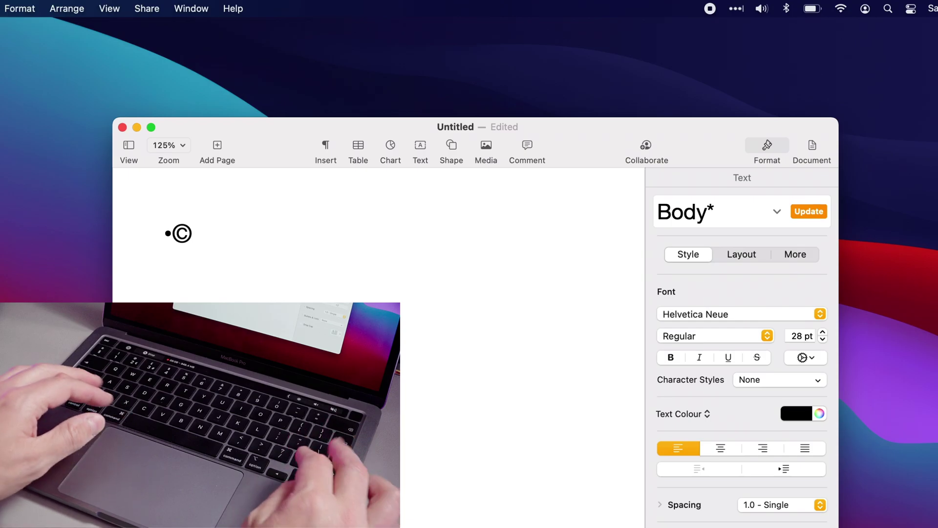
key("BackSpace")
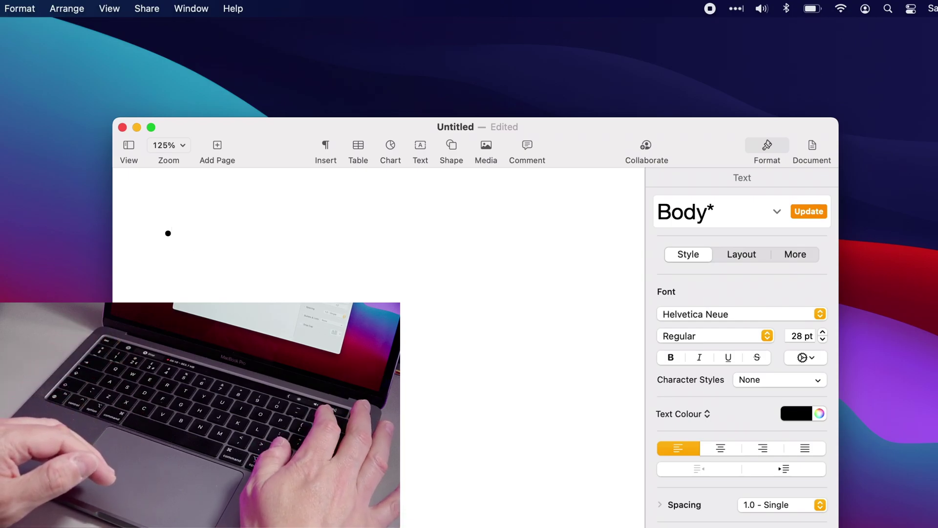
key("BackSpace")
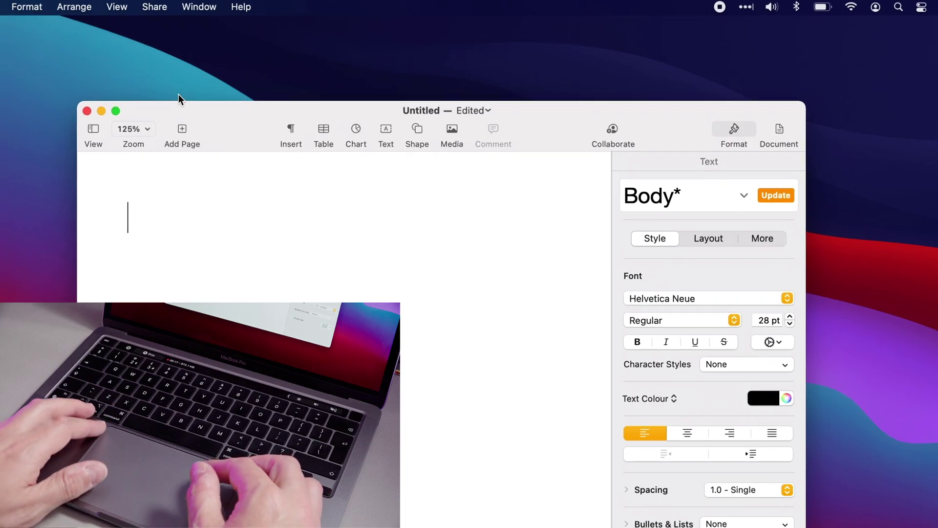
Open the Character Viewer and browse its Latin, Letterlike Symbols, Parentheses and Punctuation categories
key("ctrl+super+space")
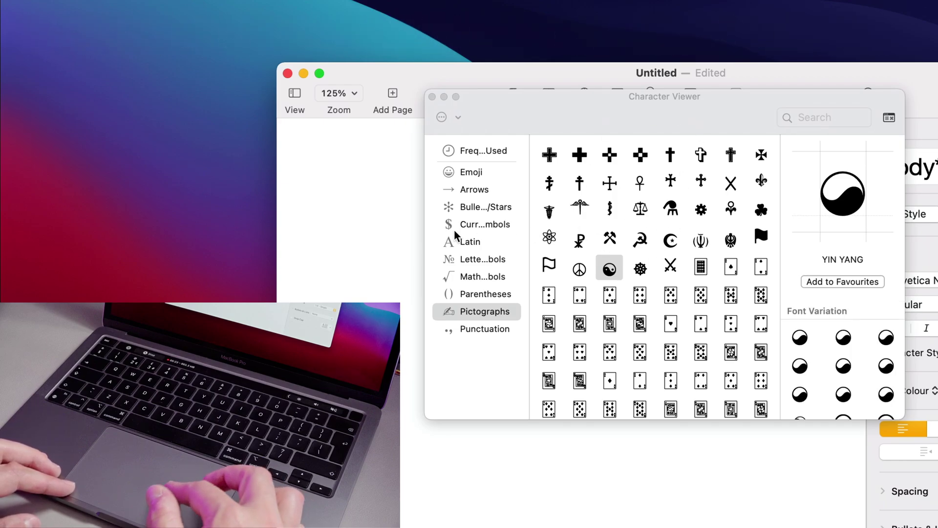
left_click(432, 96)
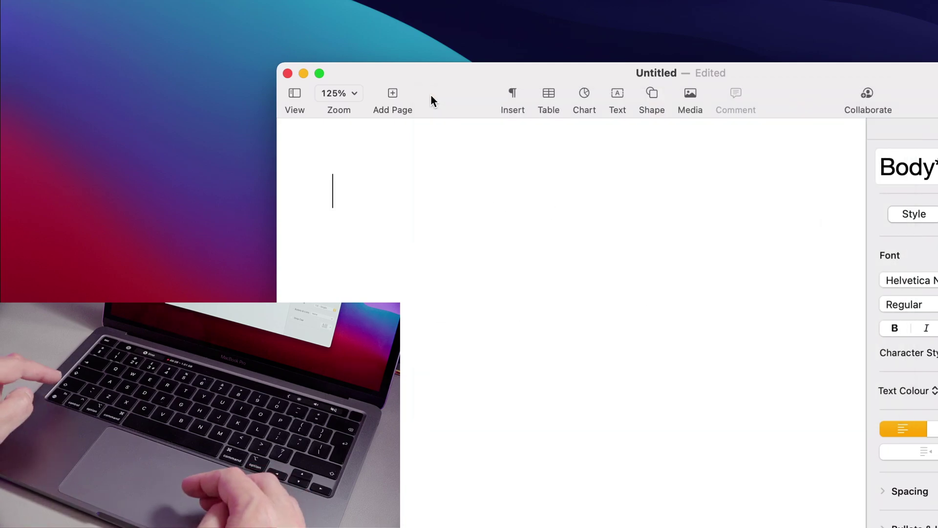
key("ctrl+super+space")
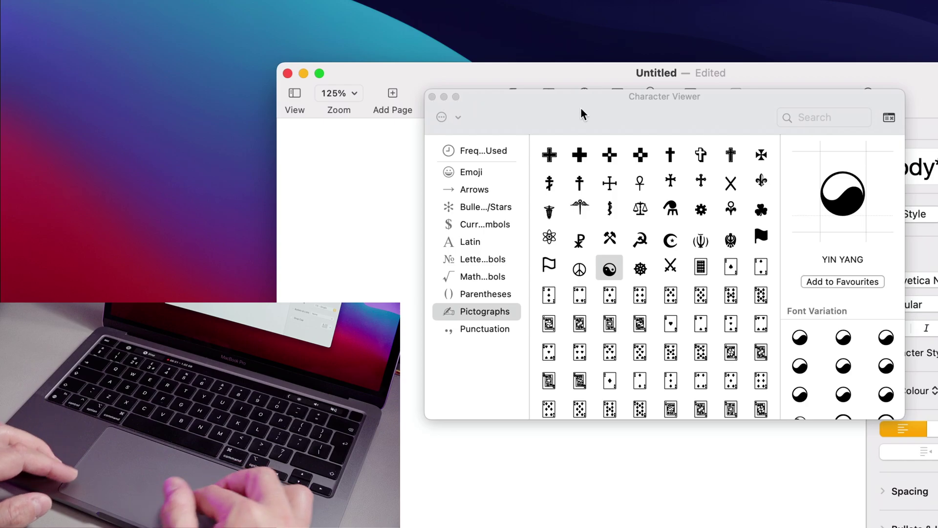
left_click(478, 239)
left_click(480, 259)
left_click(481, 292)
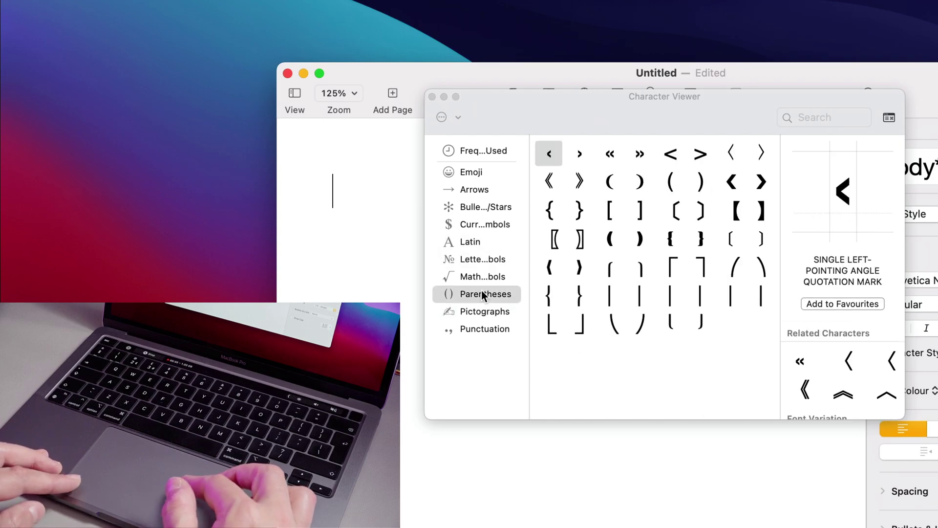
left_click(479, 323)
Insert the black right-pointing triangle ▶ from Bullets/Stars into the document
left_click(479, 310)
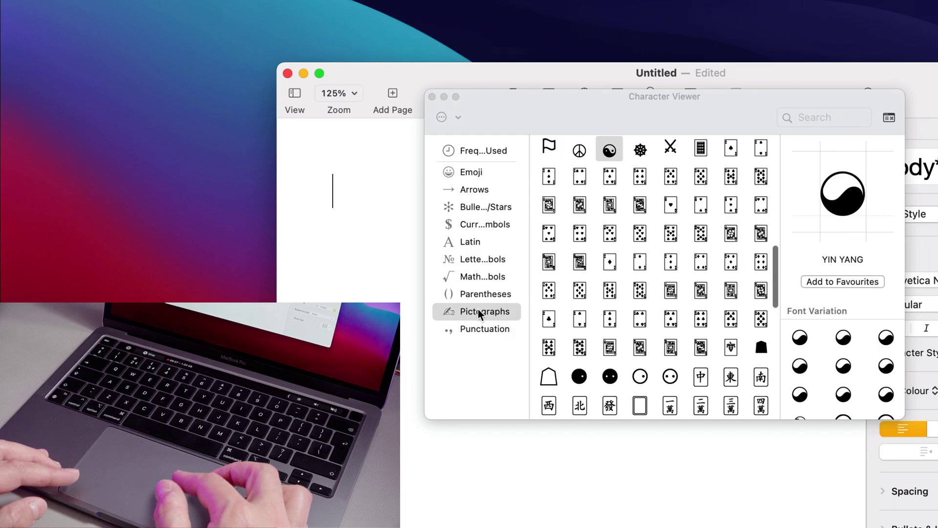
left_click(481, 210)
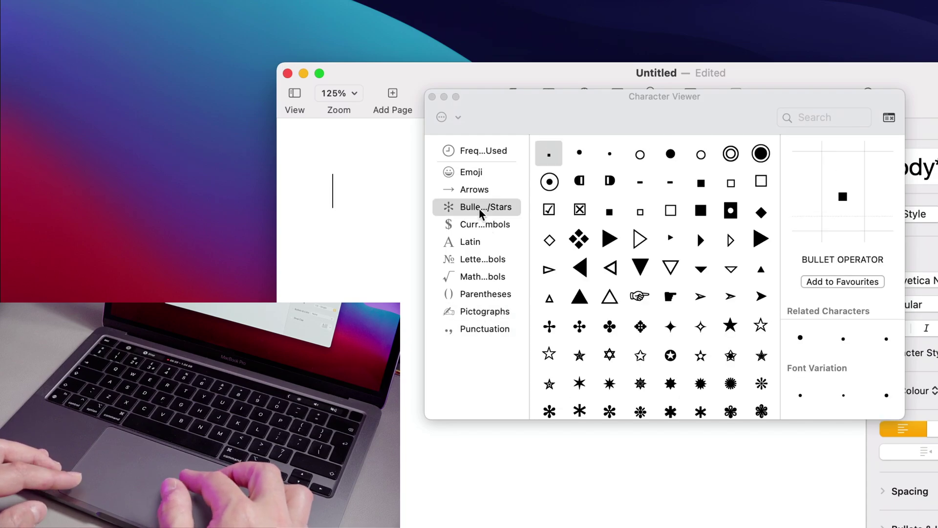
double_click(611, 240)
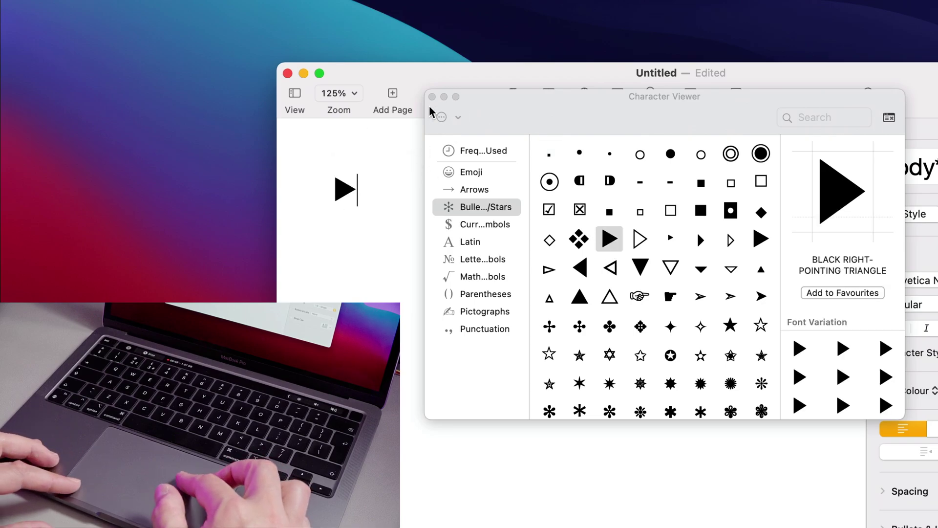
Cancel closing the untitled Pages document and minimise the Pages window
left_click(288, 73)
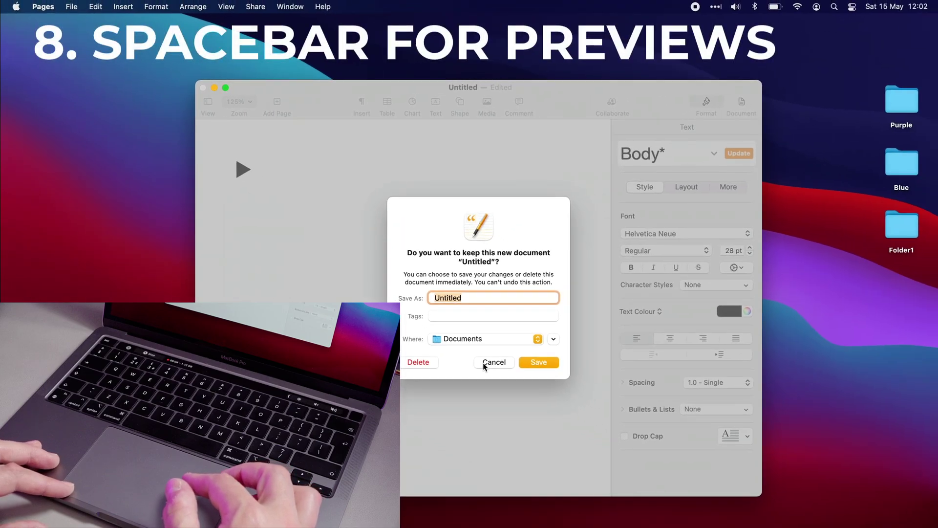
left_click(483, 363)
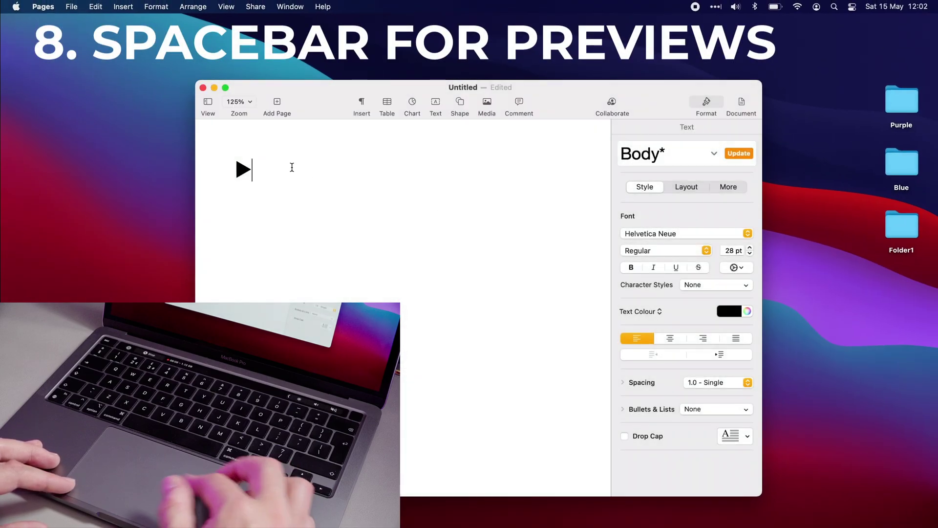
left_click(215, 87)
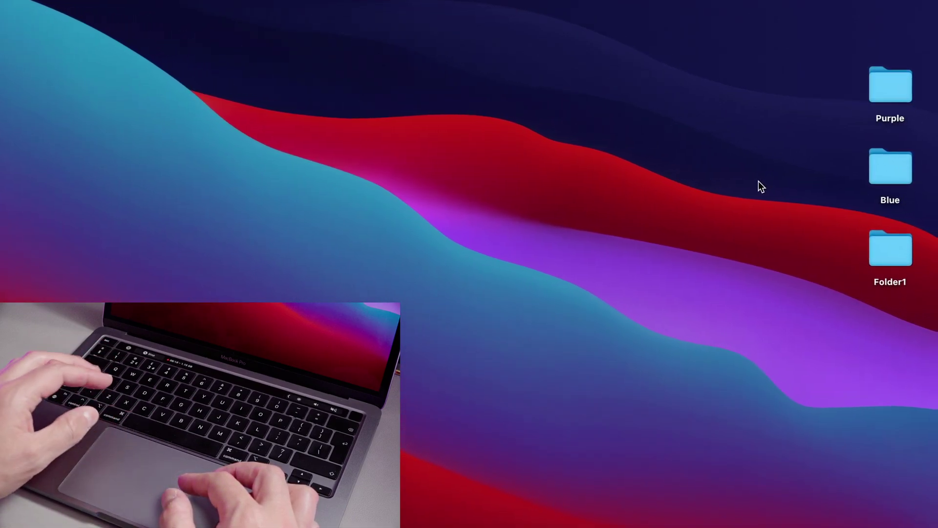
Quick Look the Purple folder to see its 1.14 GB size, then open it
left_click(878, 88)
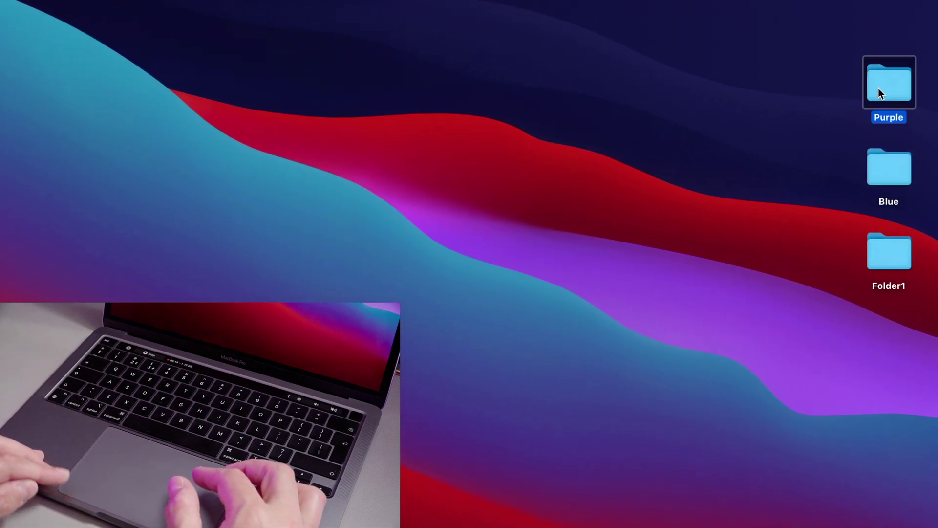
key("space")
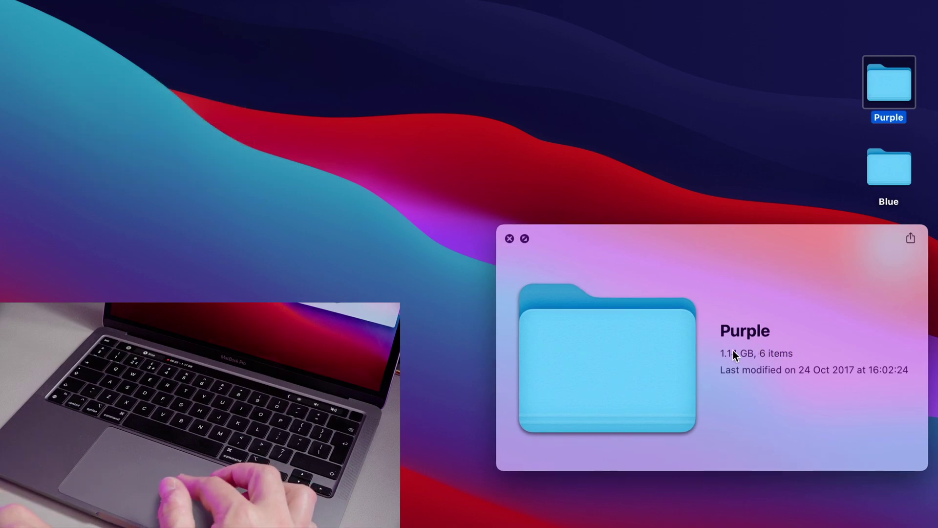
key("space")
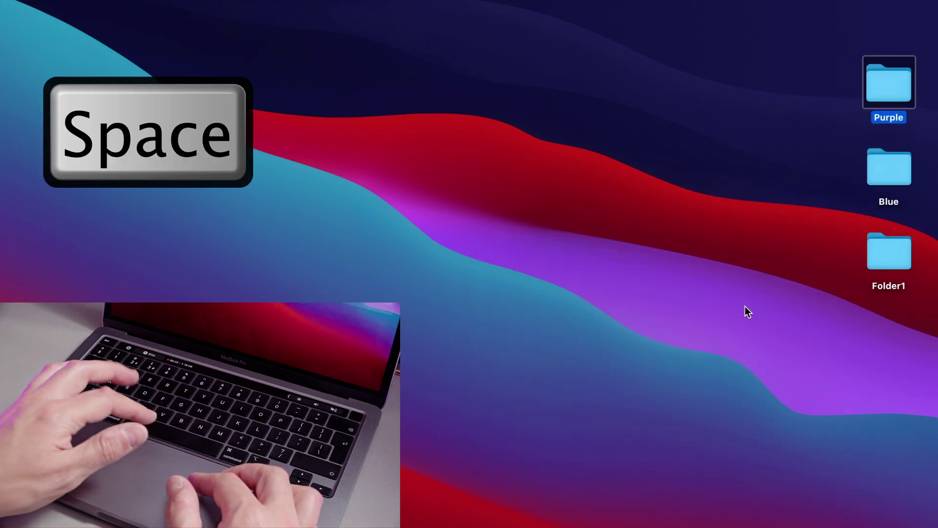
double_click(890, 87)
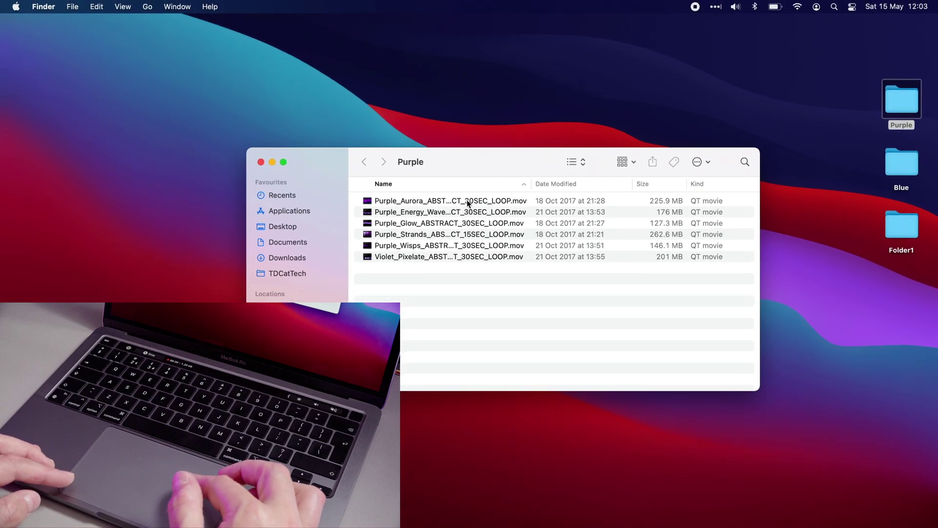
left_click(467, 200)
key("space")
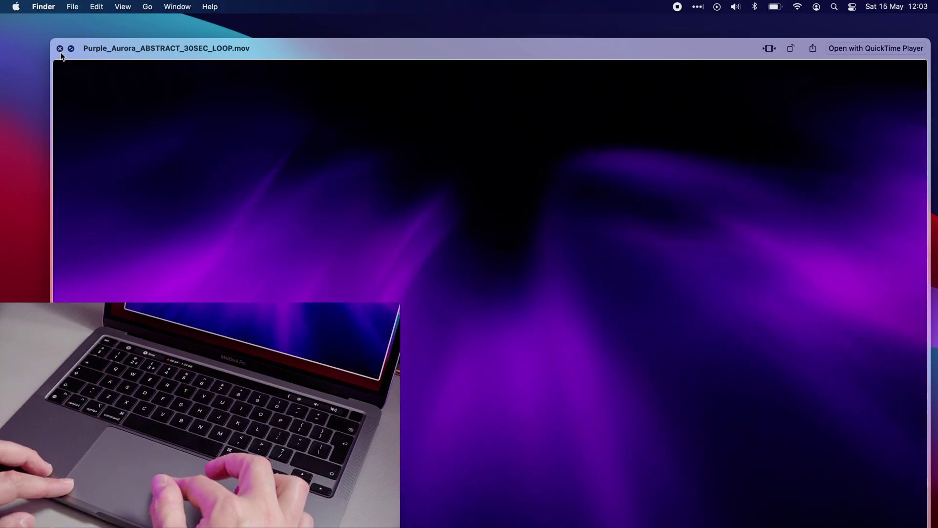
key("space")
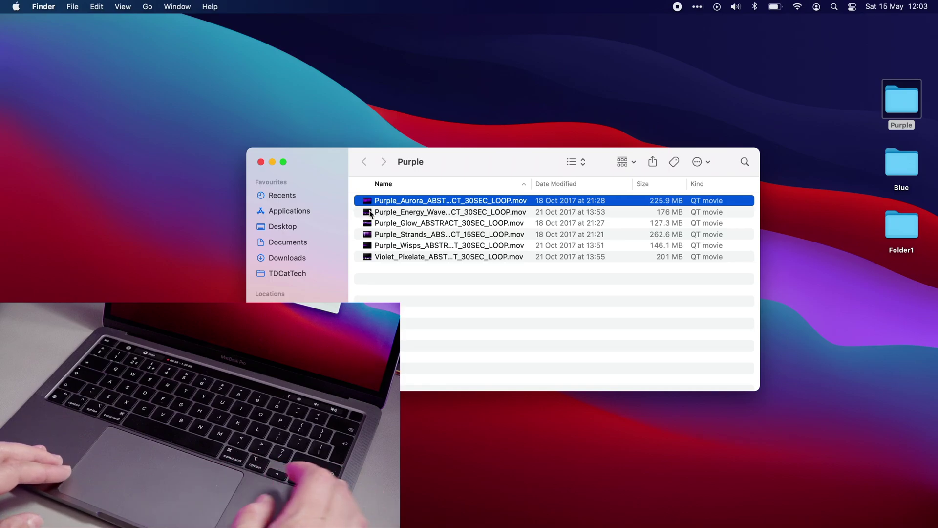
key("Down")
key("Down")
key("space")
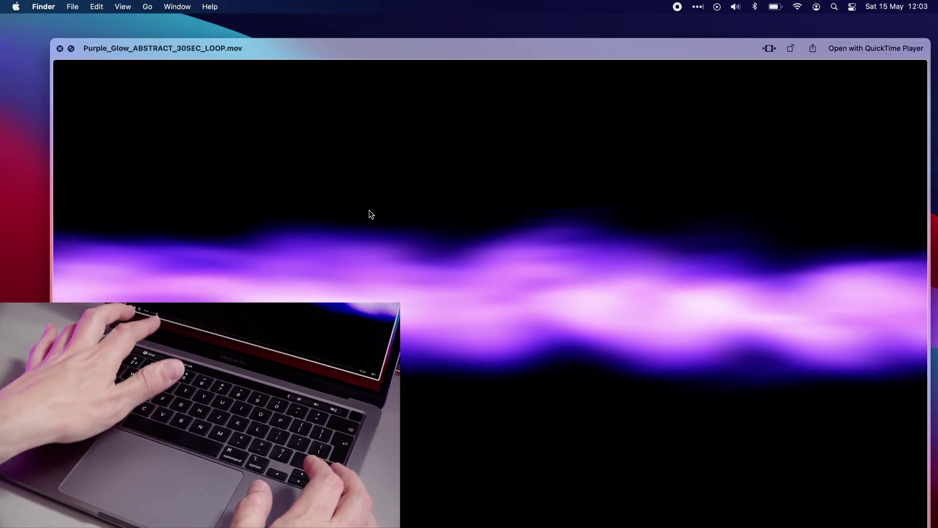
key("space")
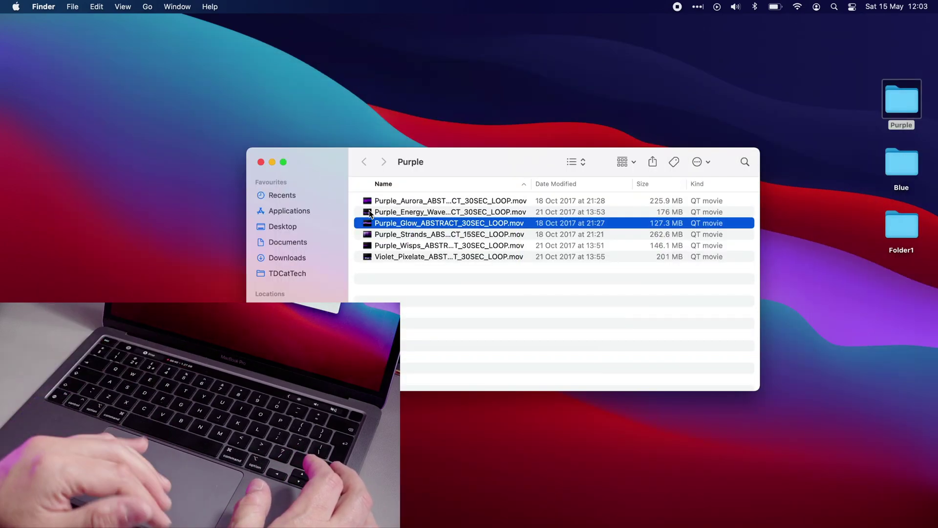
left_click(466, 201)
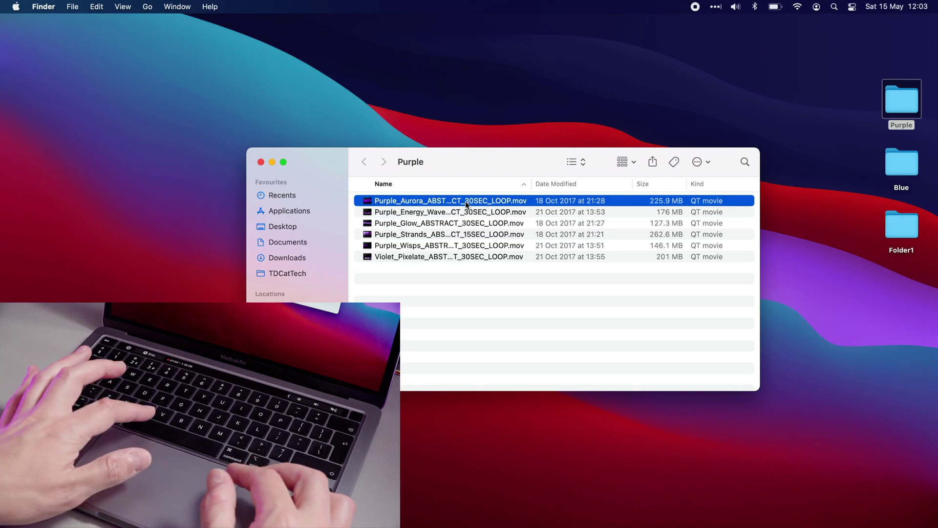
key("space")
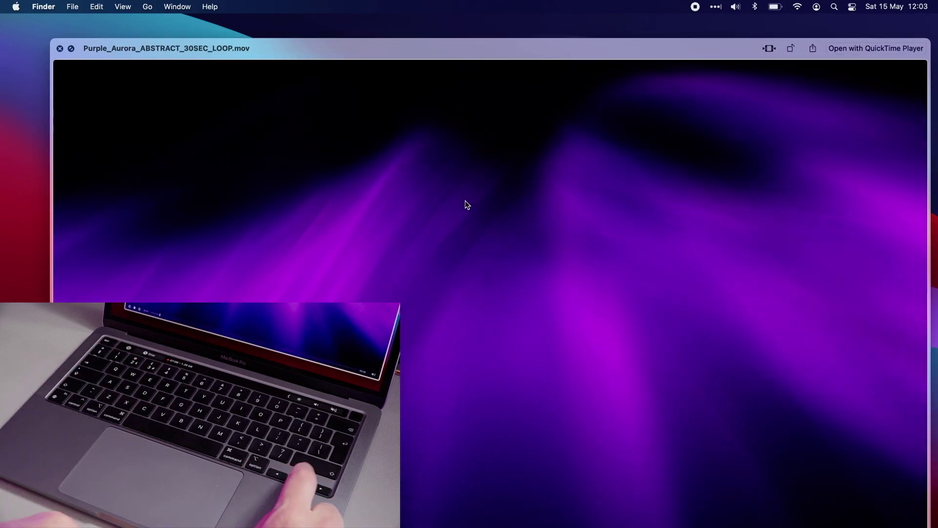
key("Down")
key("Down")
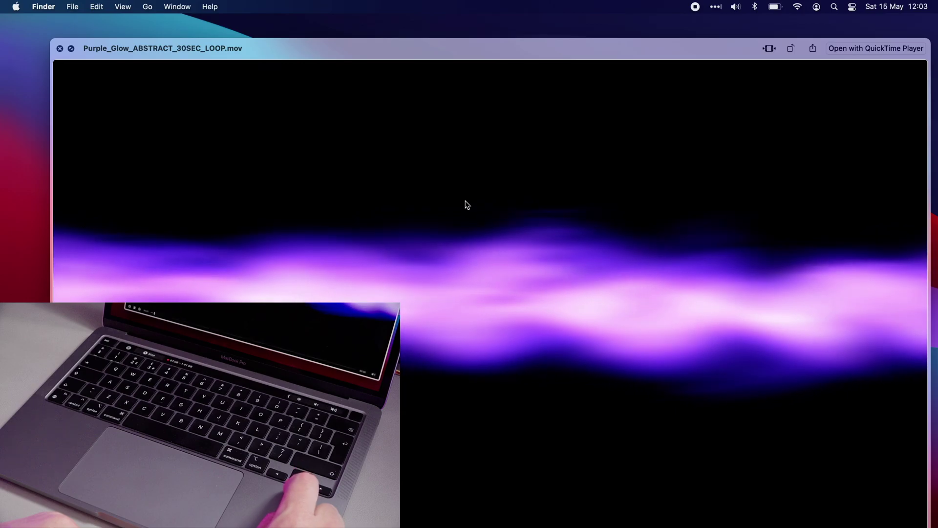
key("Up")
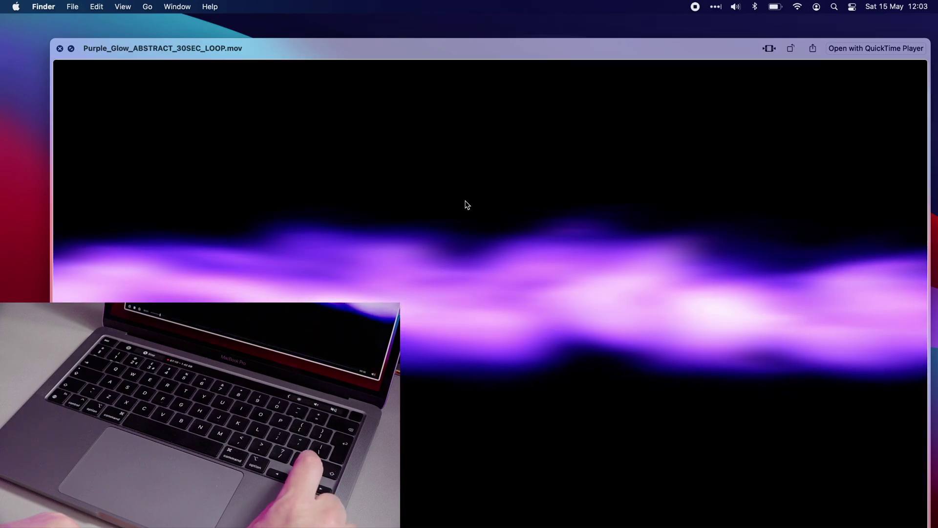
key("Up")
key("Down")
key("Down")
key("Up")
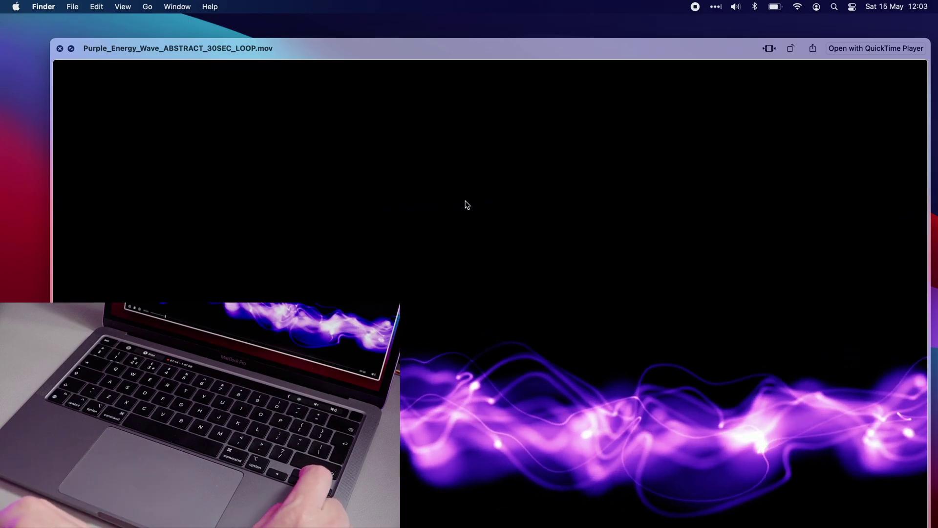
key("space")
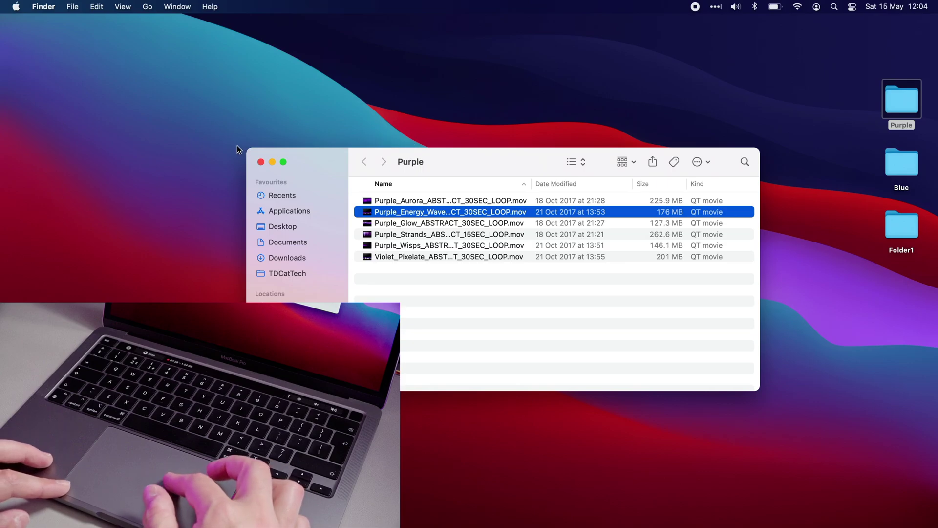
Close the Purple window with Cmd+W and rename the selected Blue desktop folder to 'Hello'
key("super+w")
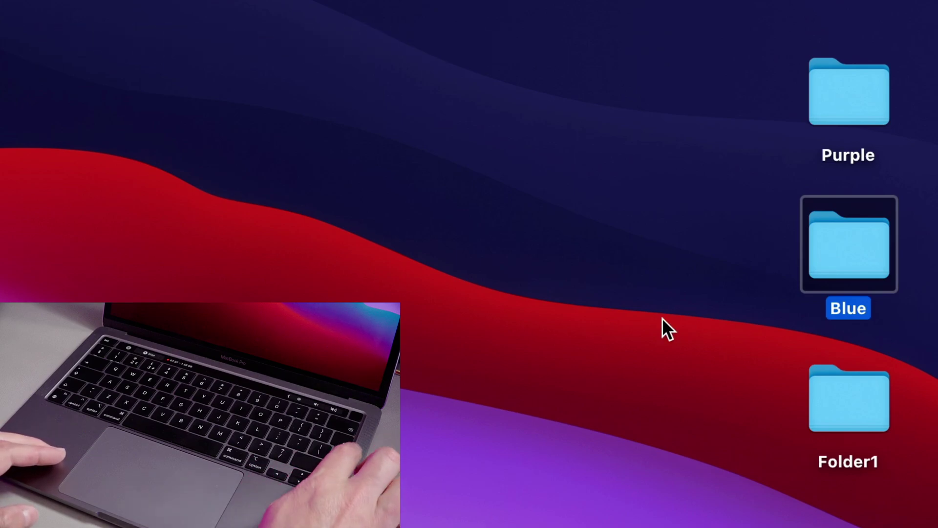
key("Return")
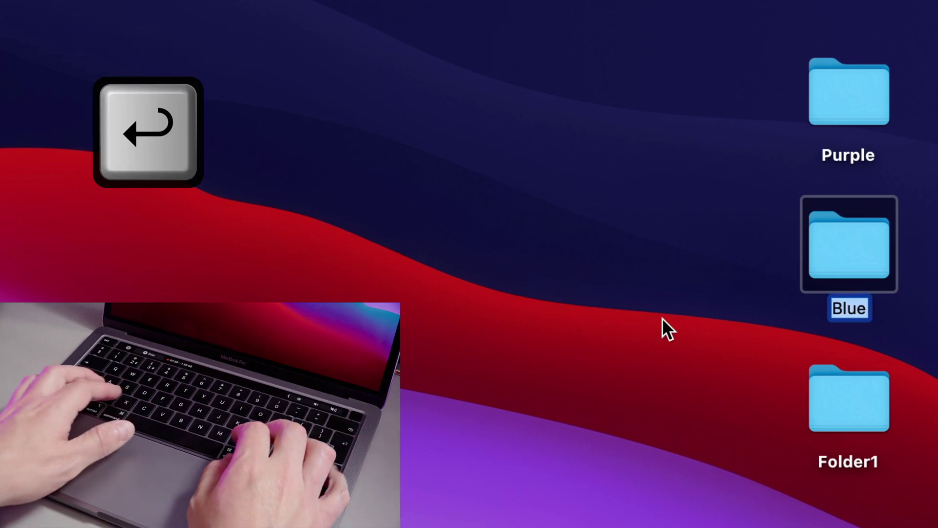
type("Hello")
key("Return")
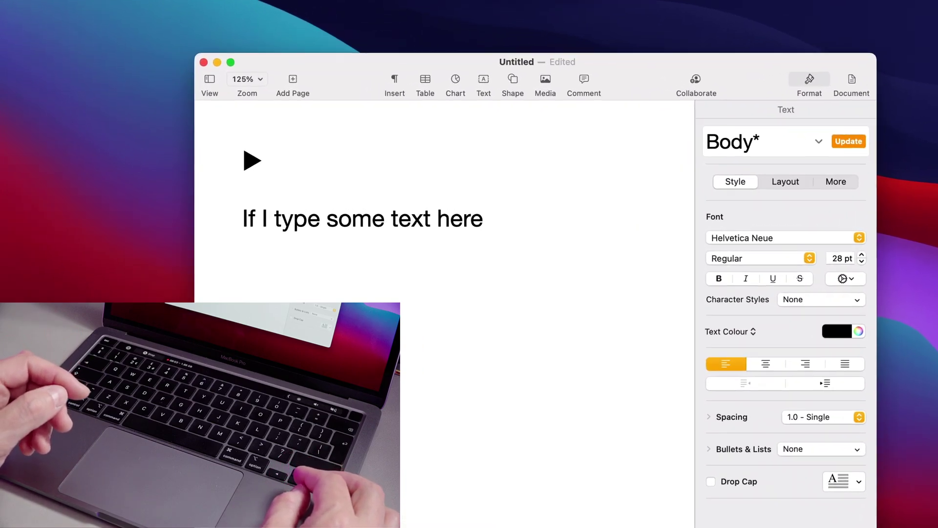
Jump between the start and end of 'If I type some text here', then select the whole line
key("super+Left")
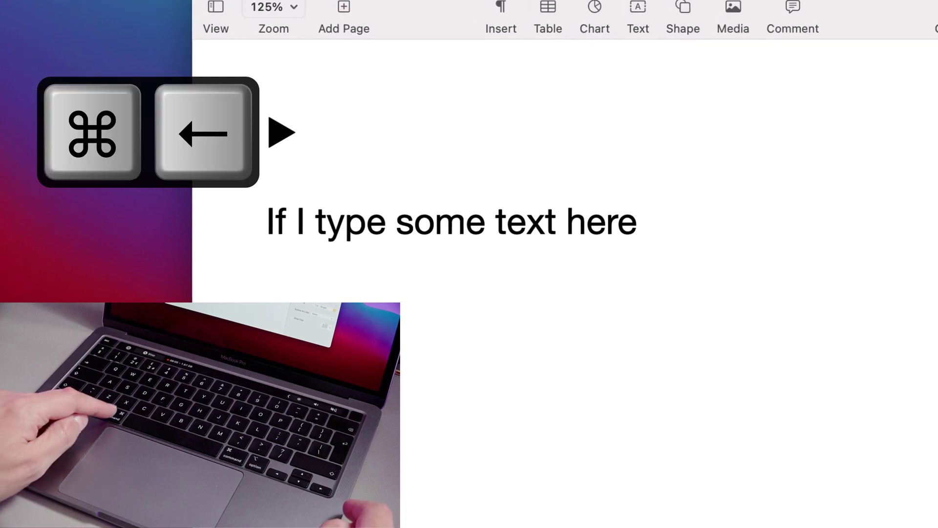
key("super+Left")
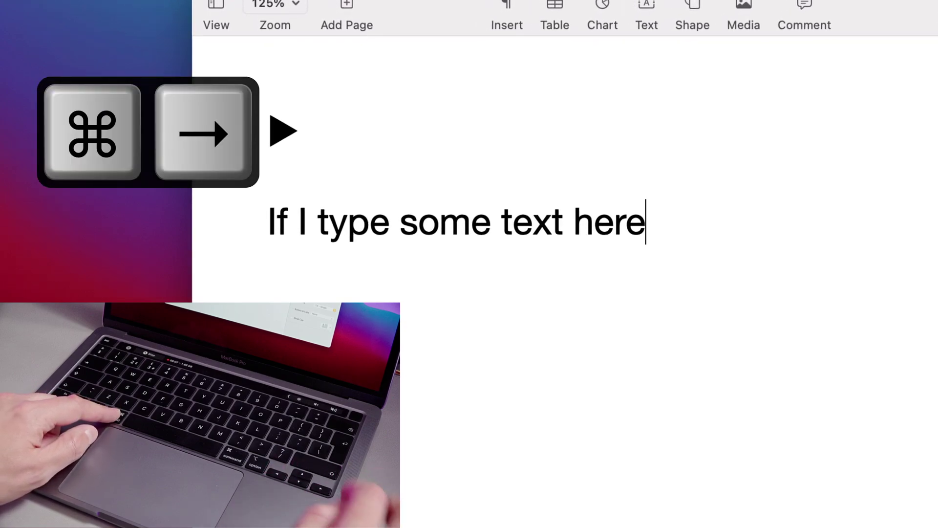
key("super+Left")
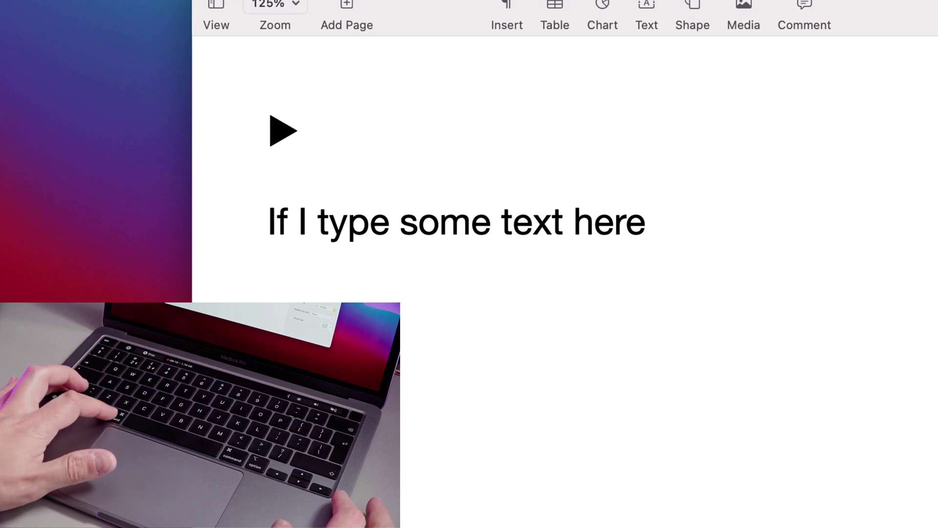
key("shift+super+Left")
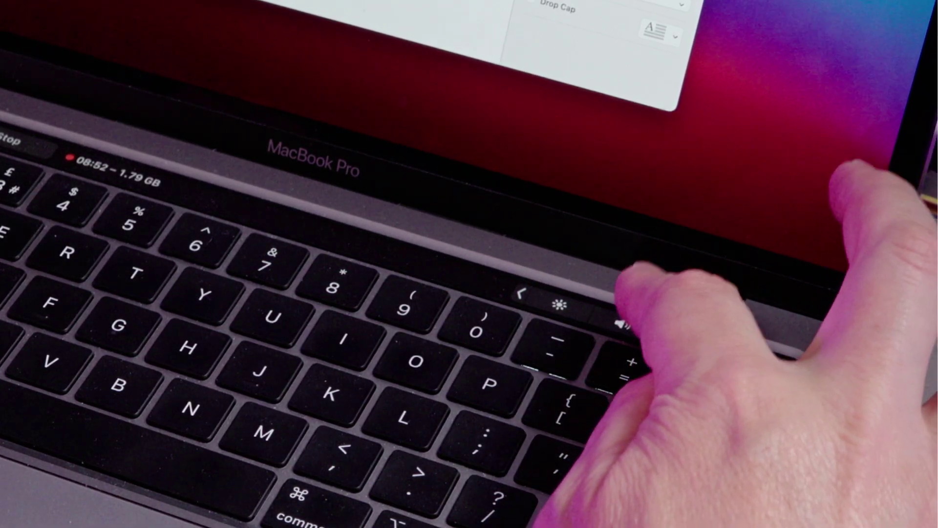
Show the Touch Bar volume slider, slide the brightness up, and expand the full Control Strip
left_click(623, 324)
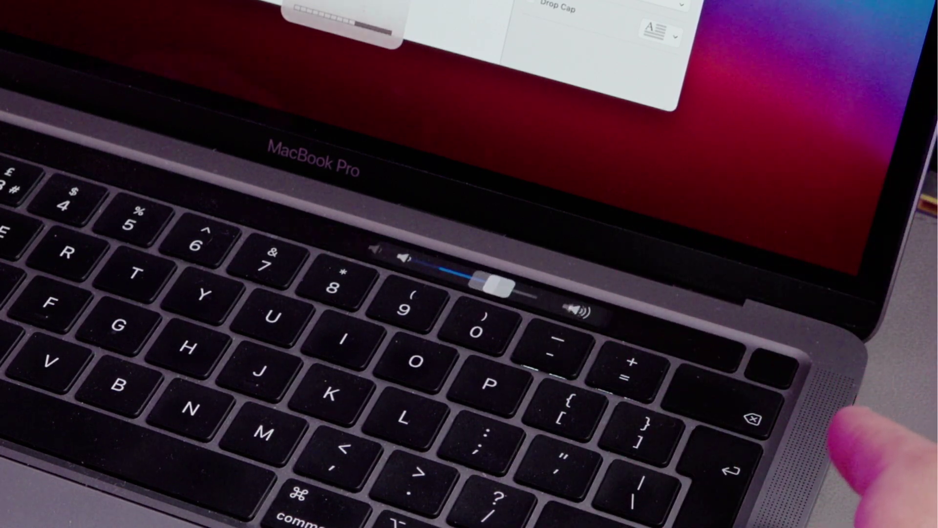
left_click(557, 295)
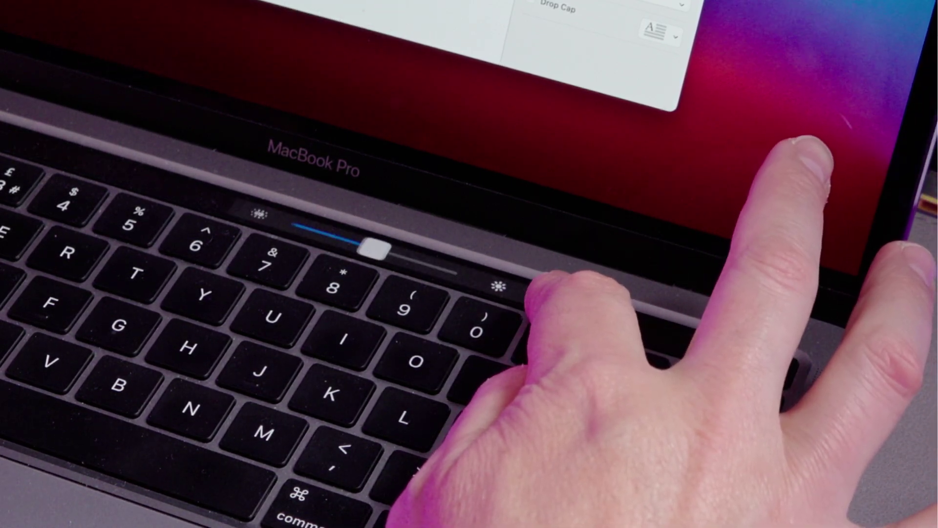
left_click_drag(538, 285, 555, 288)
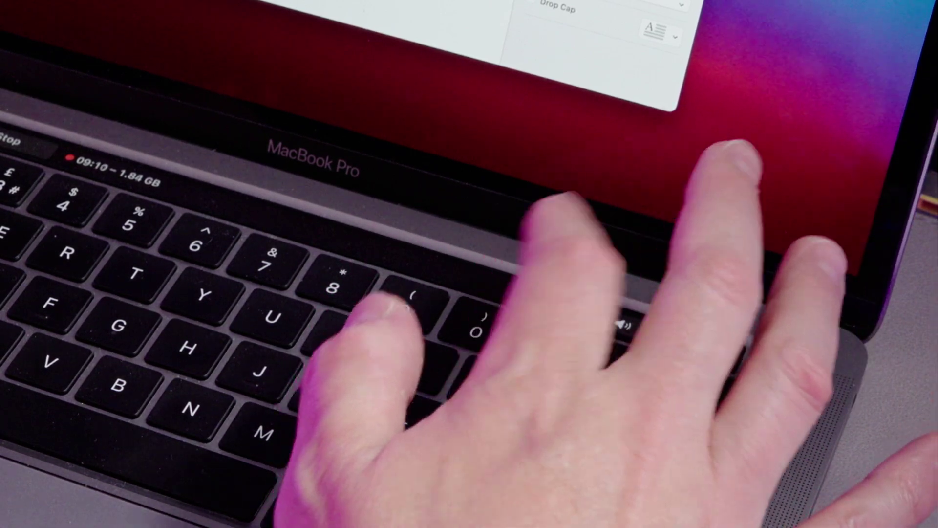
left_click(522, 294)
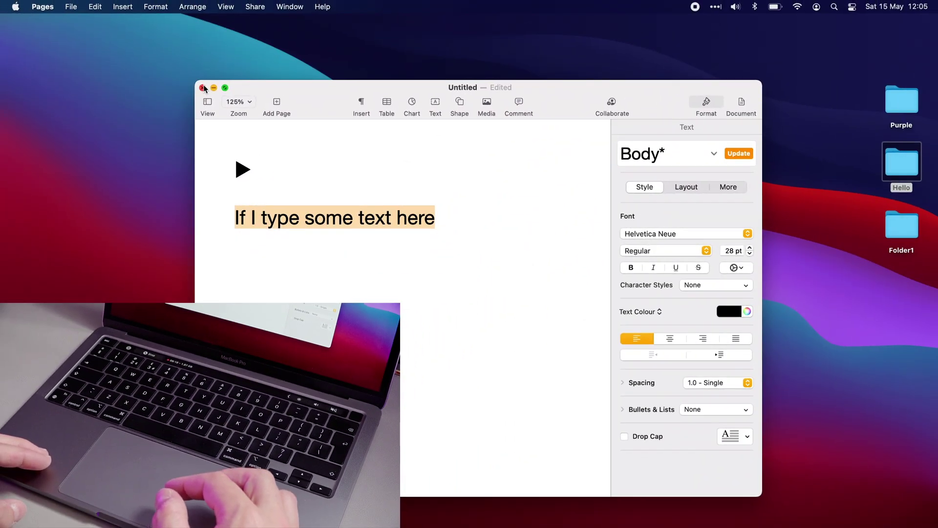
Close the Pages document and bring up a Finder window showing Recents
left_click(203, 88)
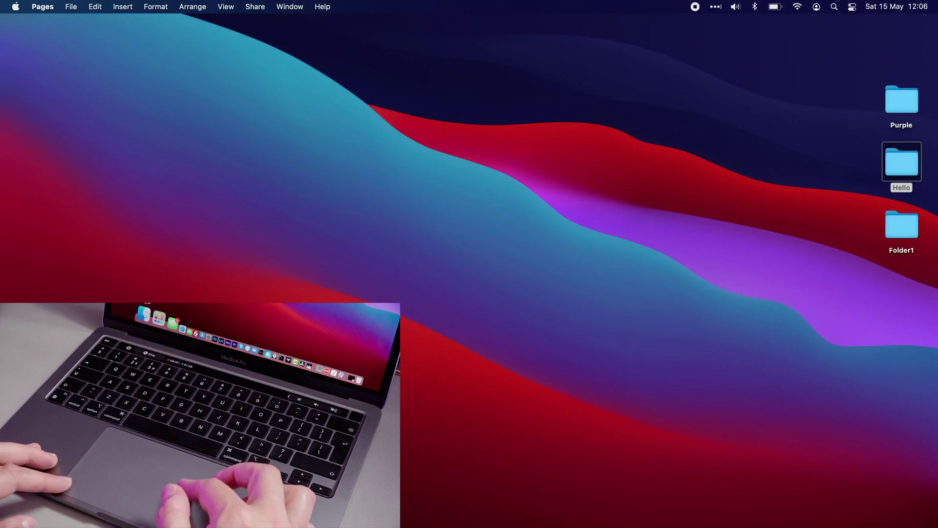
key("alt+super+space")
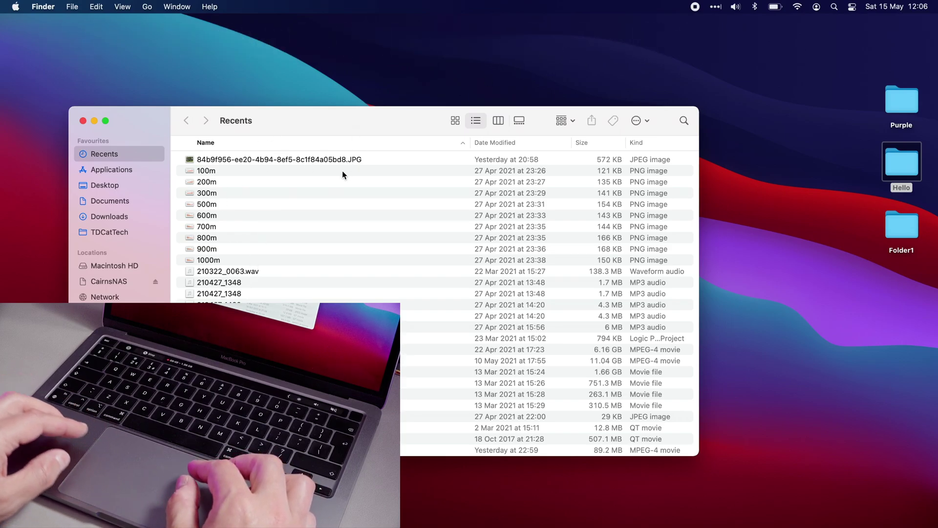
Open a second Finder window beside the first, then give the original window a second Recents tab
key("super+n")
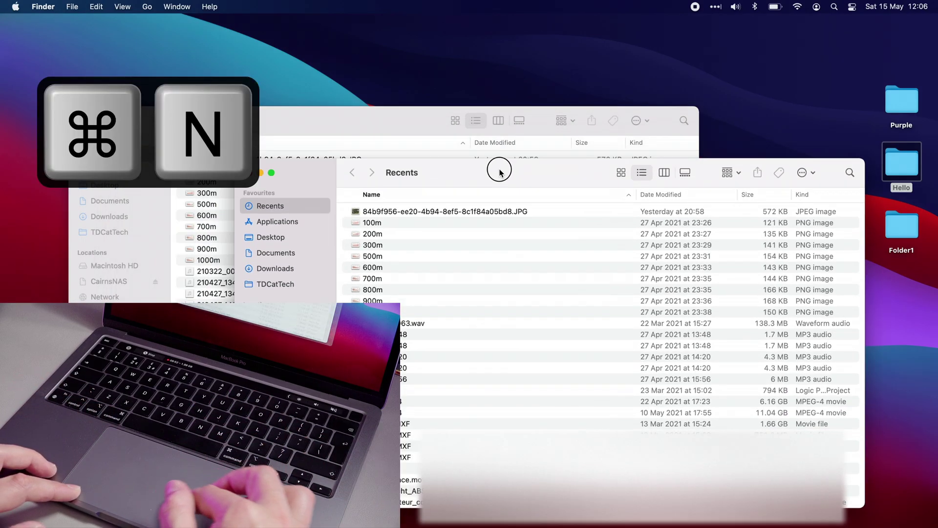
left_click_drag(496, 168, 518, 180)
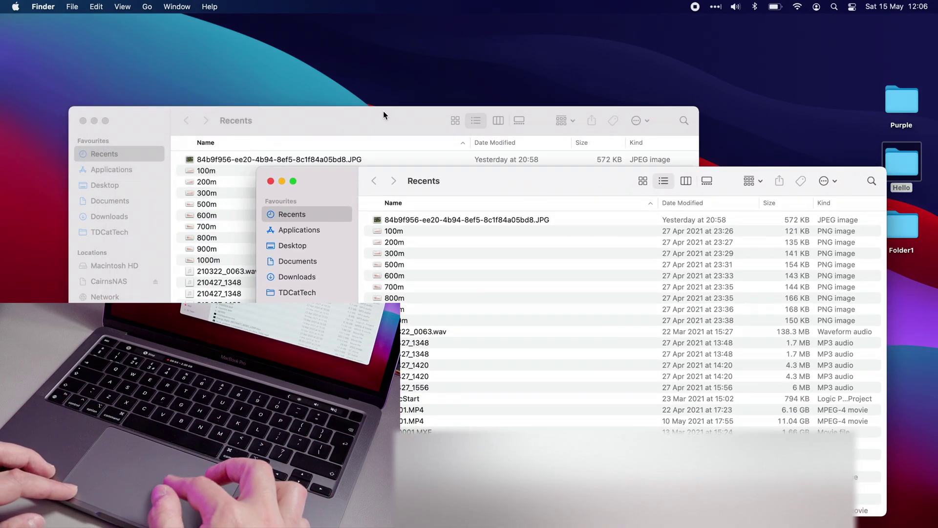
left_click(384, 115)
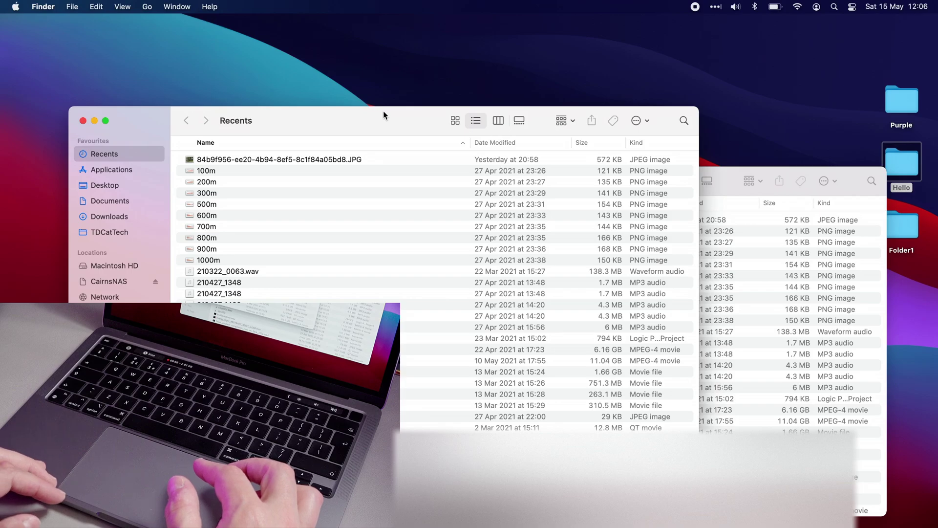
key("super+t")
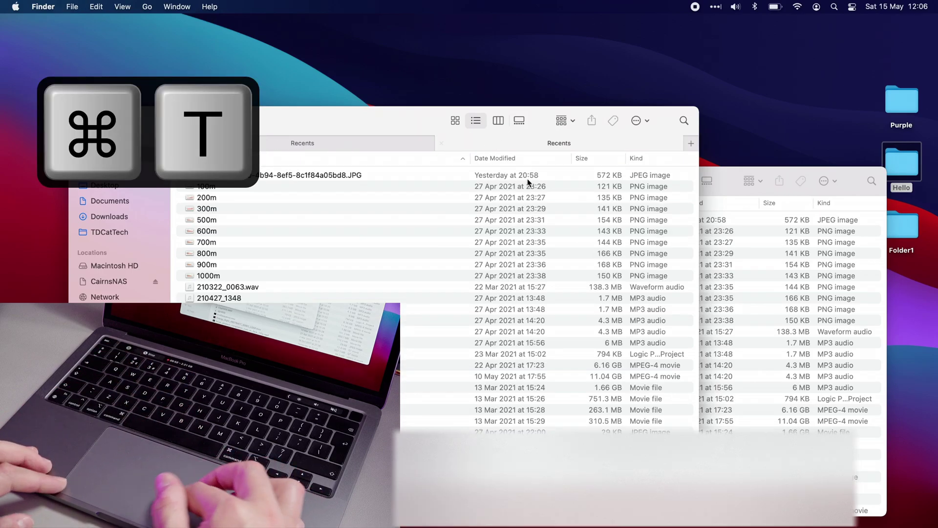
left_click(354, 145)
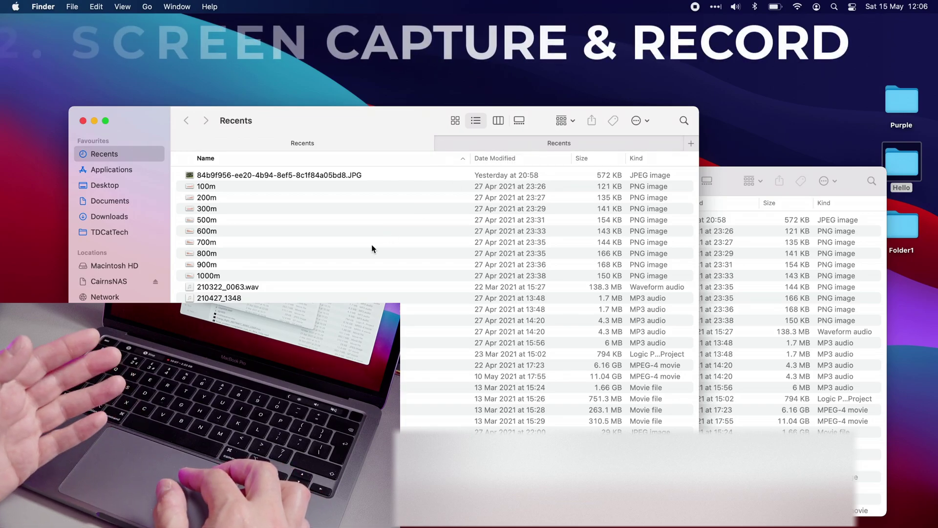
Close the front Finder window, then the remaining one behind it
left_click(83, 121)
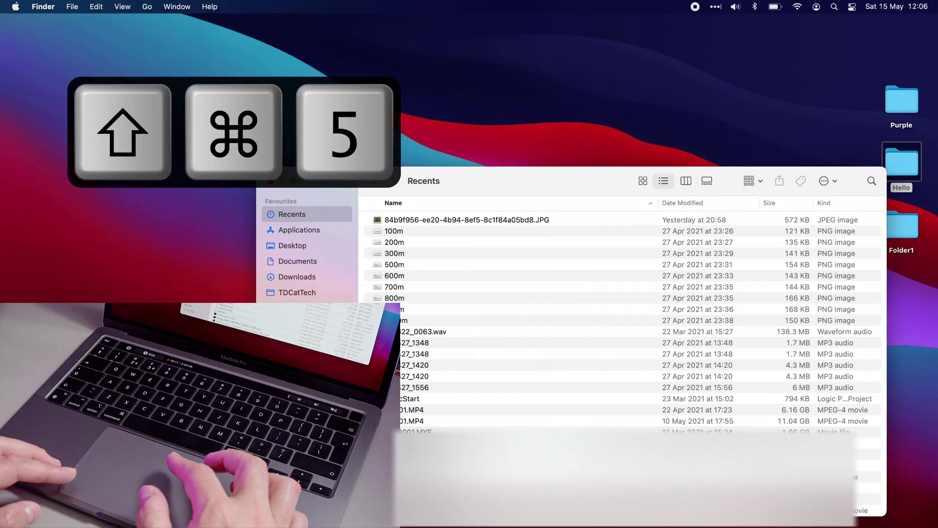
left_click(271, 184)
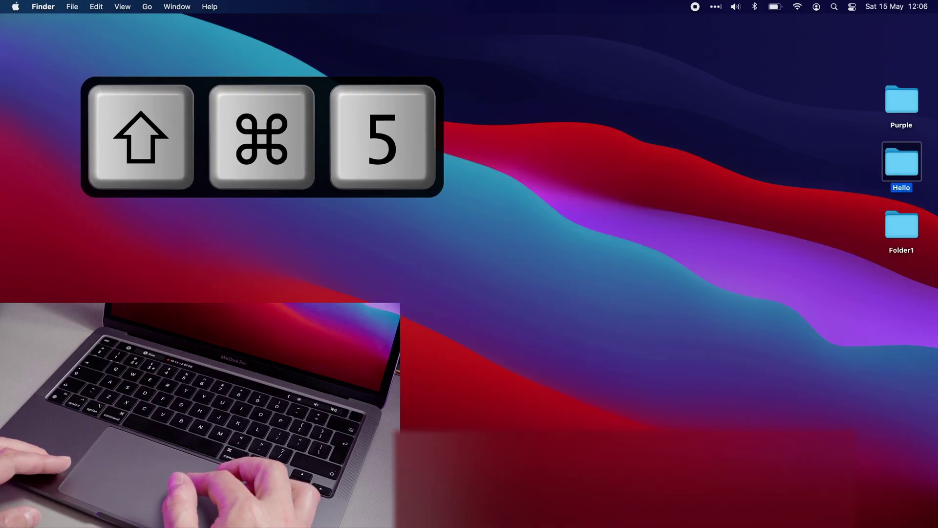